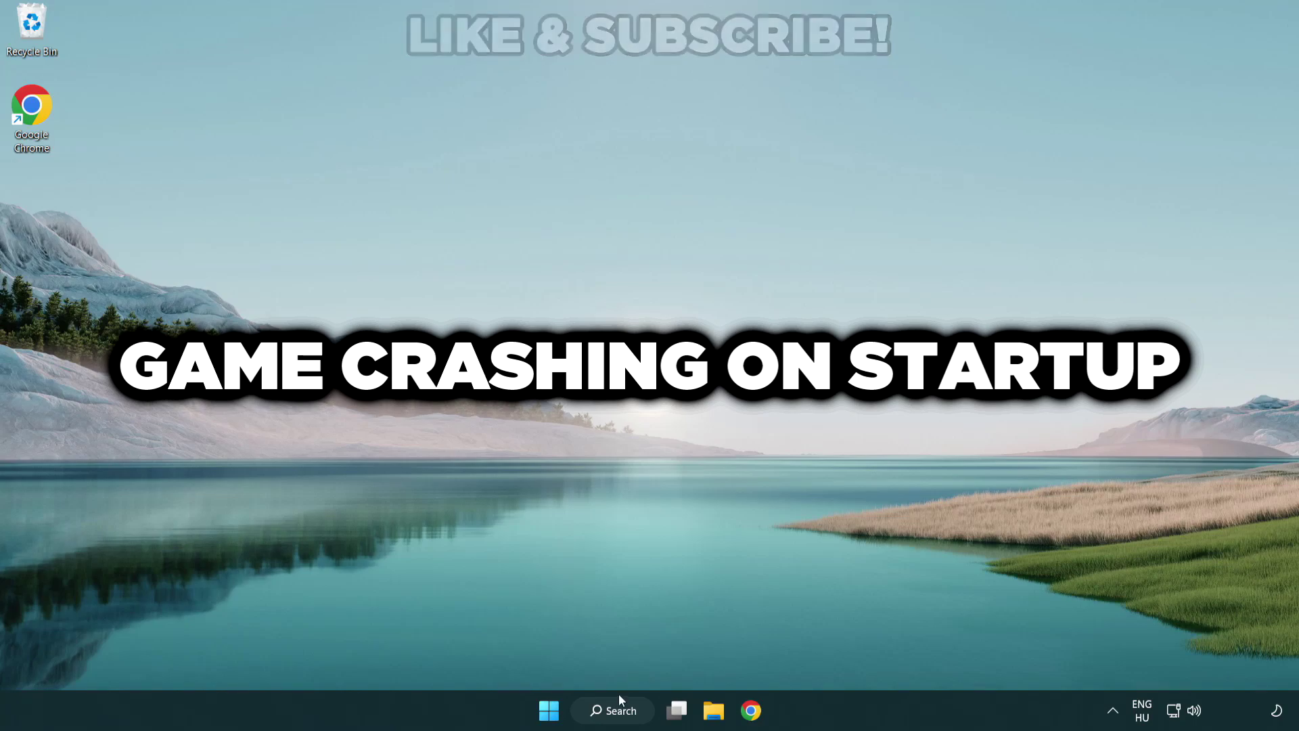
Step: Search Windows for 'device manager' to find the Device Manager control panel
left_click(628, 719)
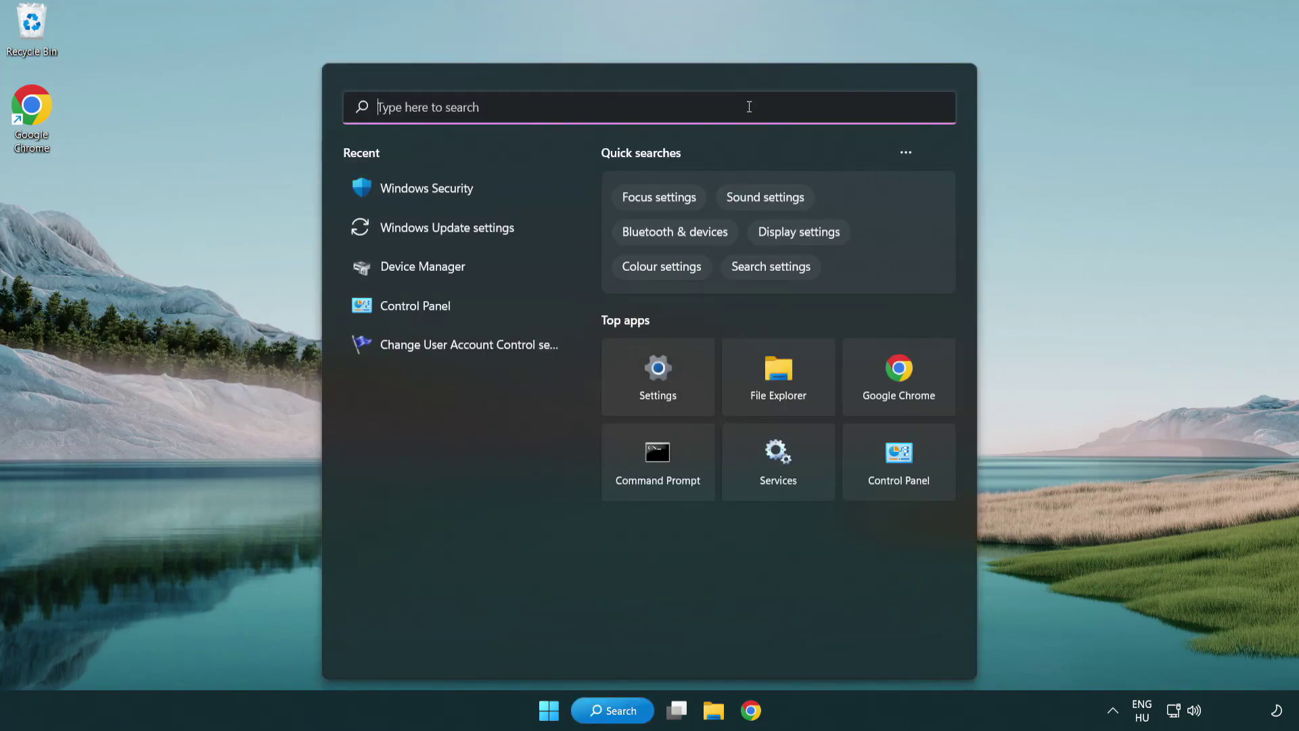
type("device m")
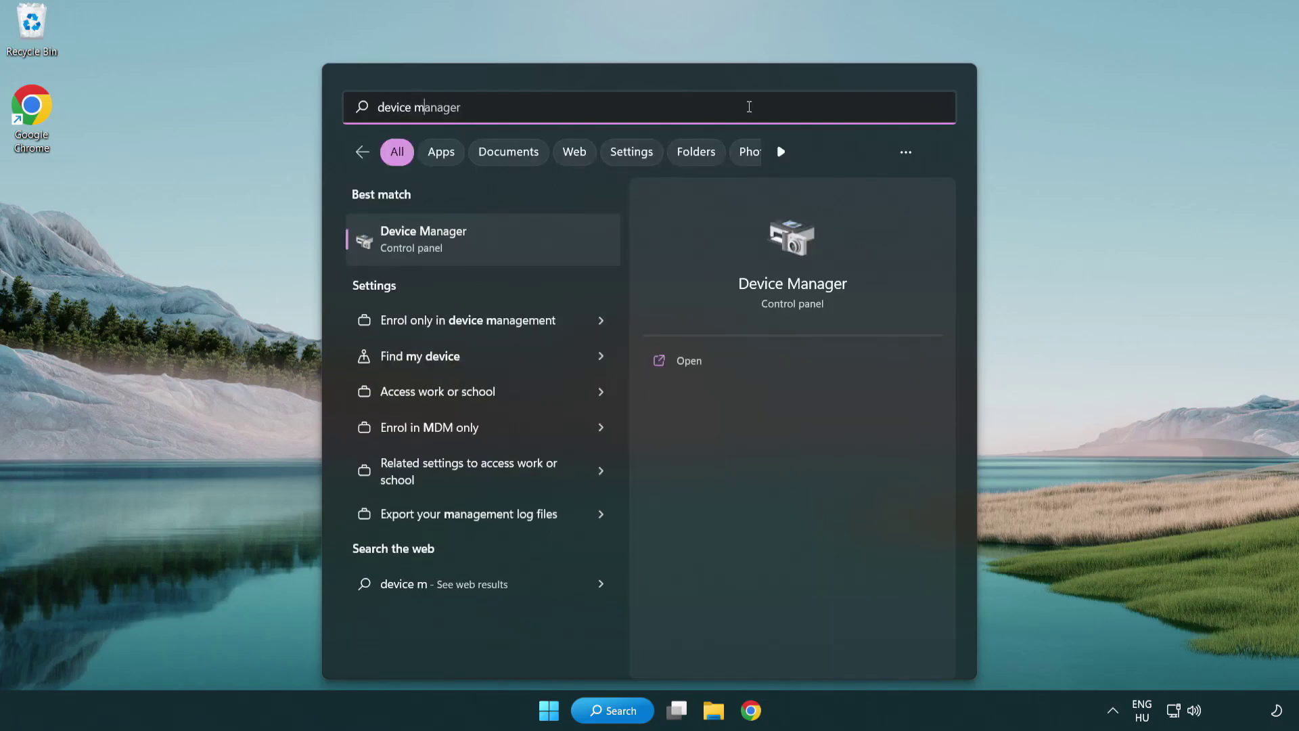
type("anager")
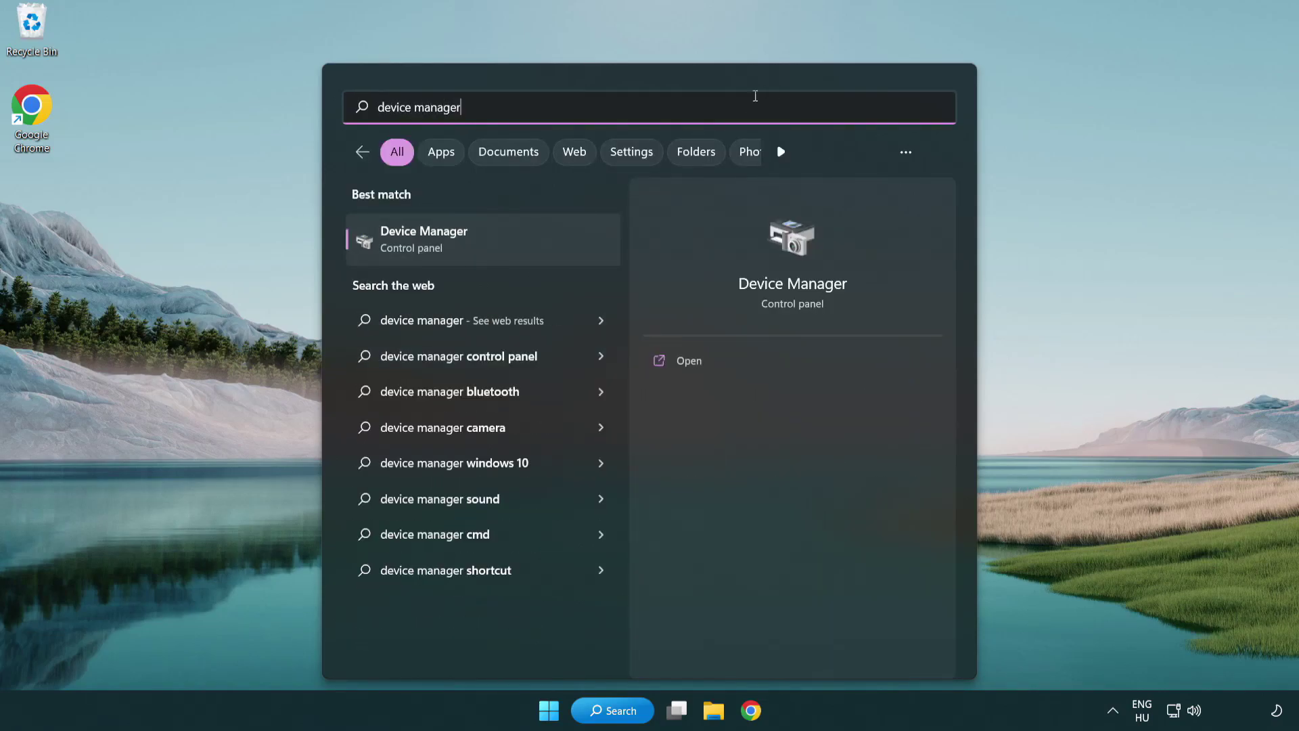
Step: Update the VMware SVGA 3D display adapter driver automatically; it is already up to date
left_click(518, 243)
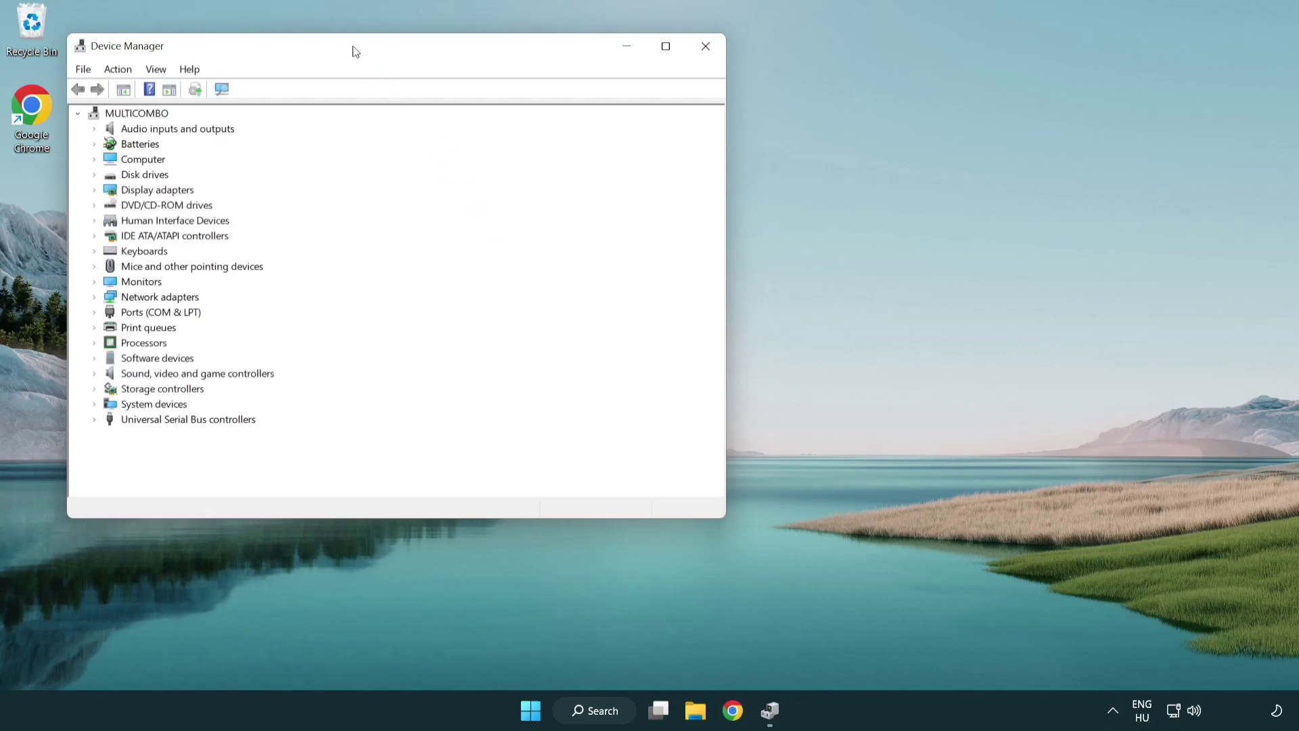
left_click_drag(354, 50, 573, 131)
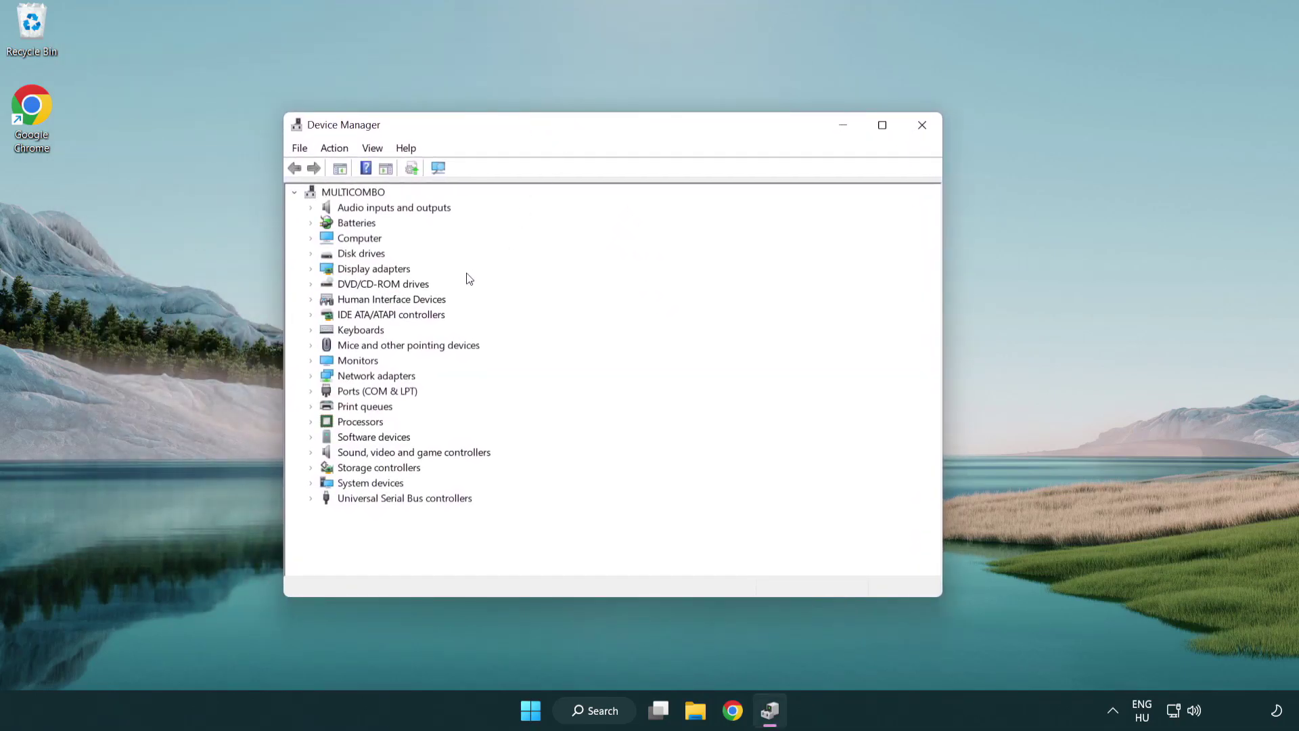
left_click(359, 274)
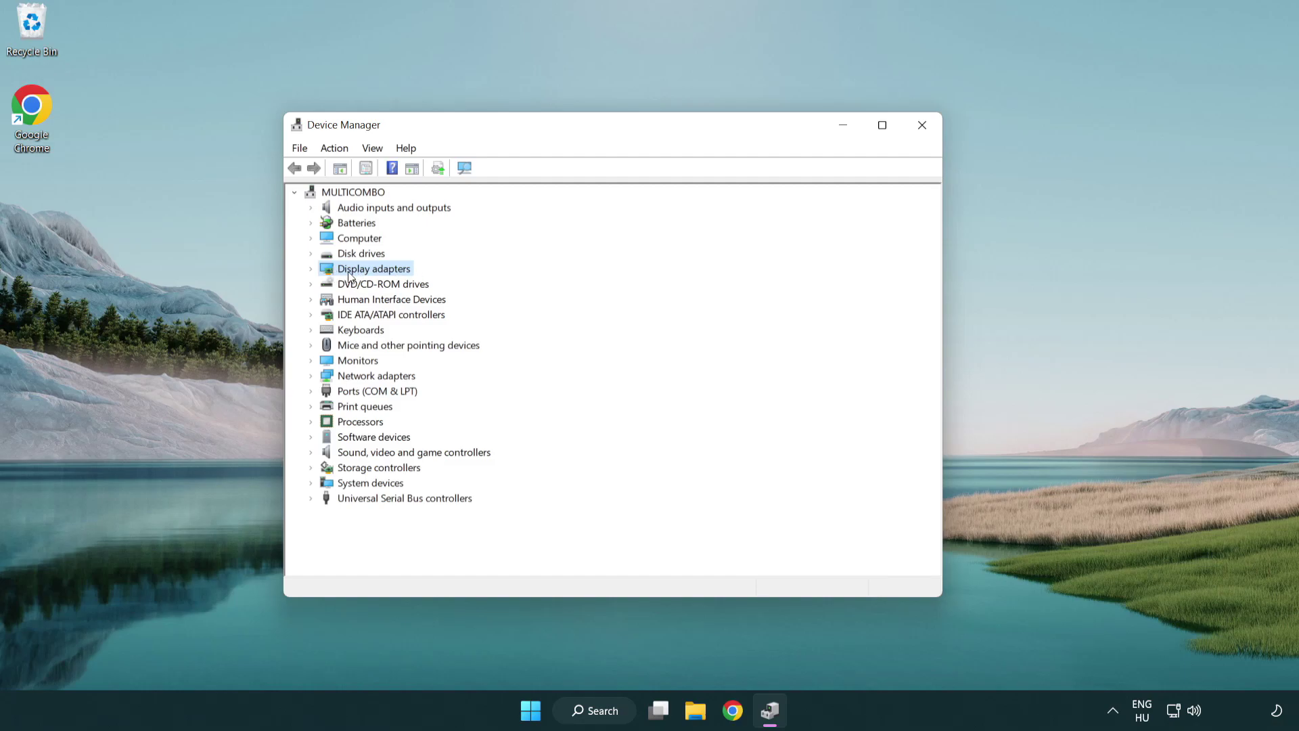
left_click(311, 271)
left_click(363, 287)
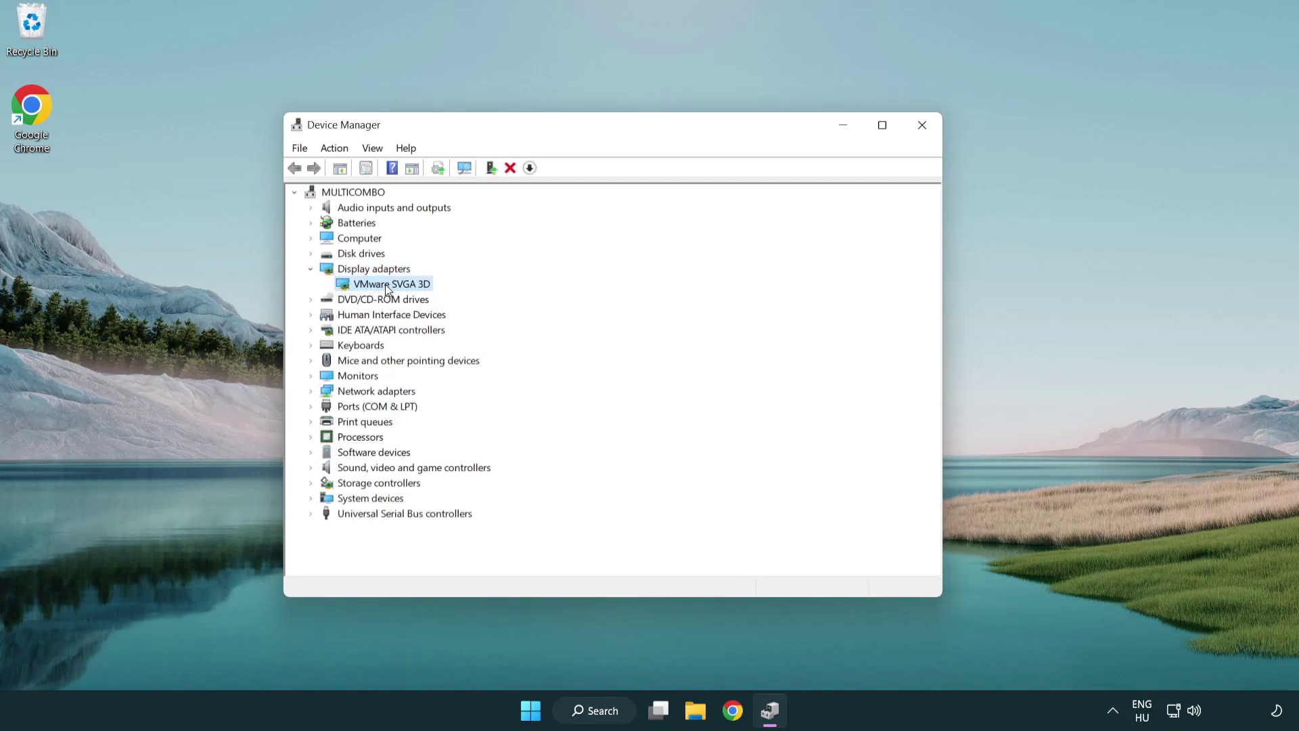
right_click(384, 285)
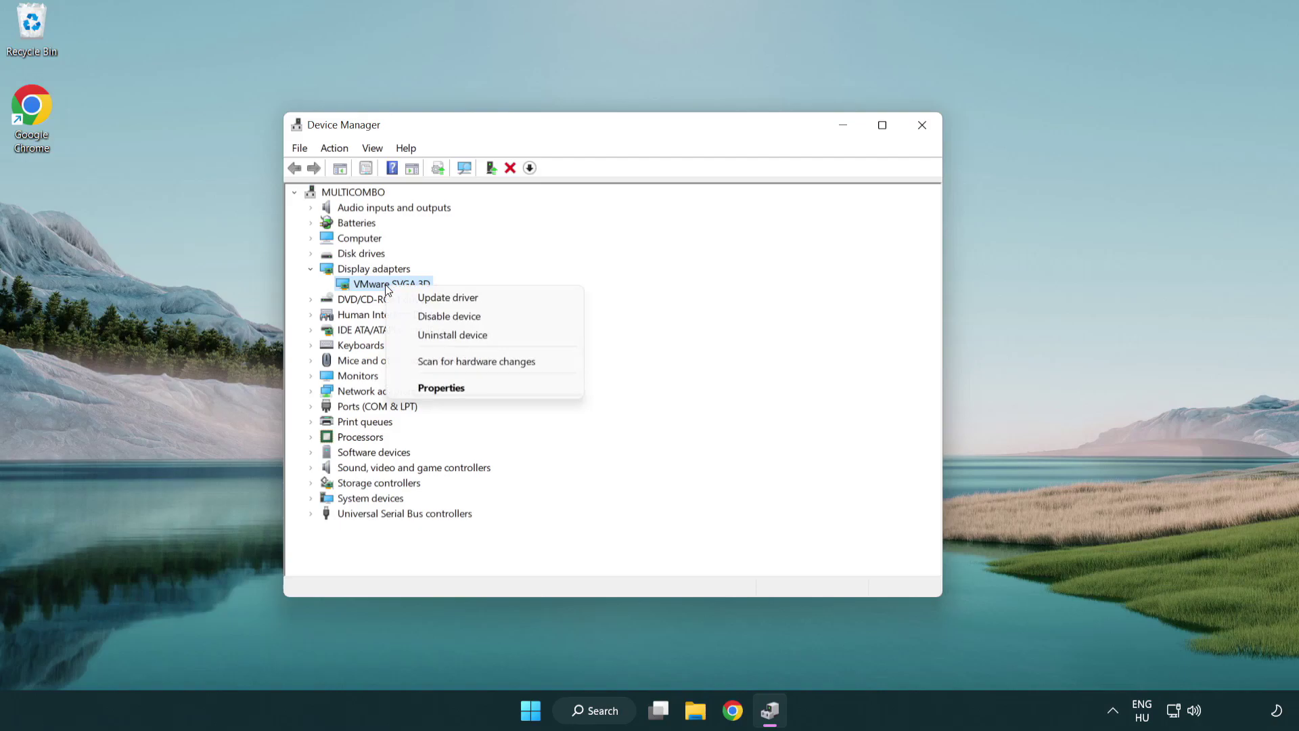
left_click(513, 298)
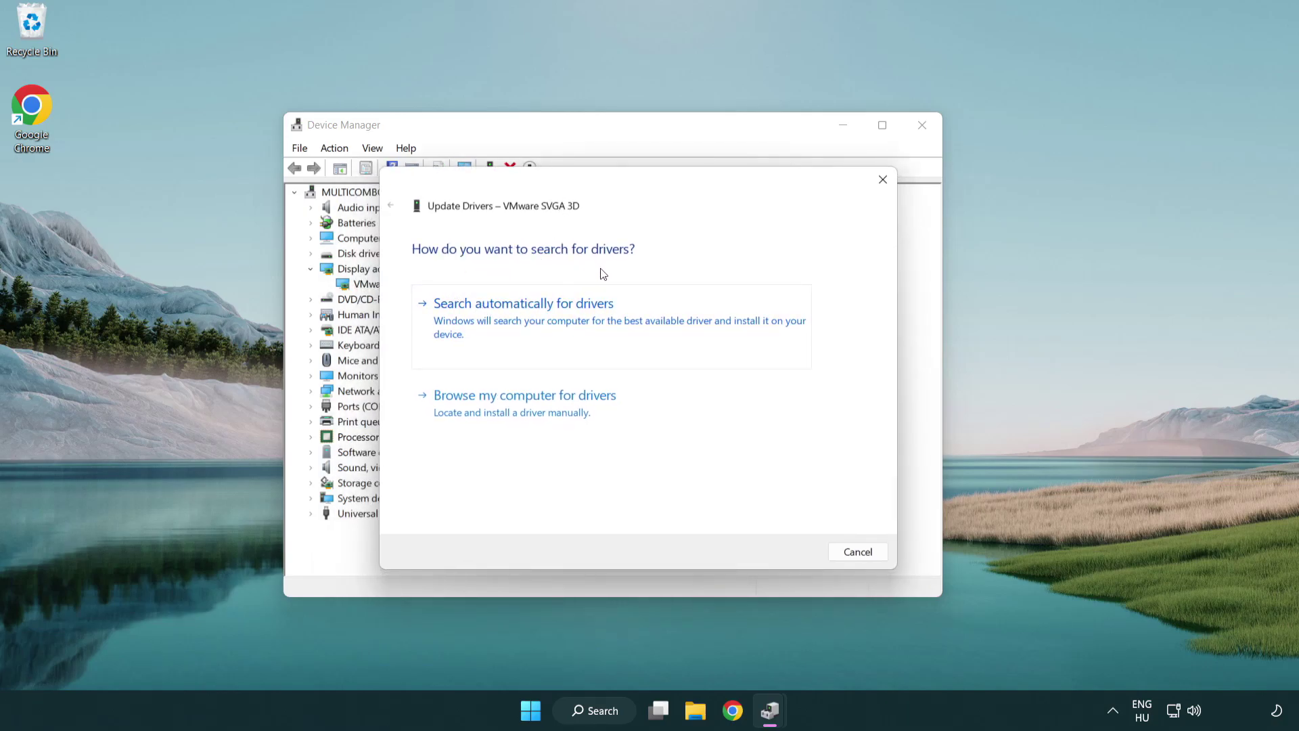
left_click(571, 315)
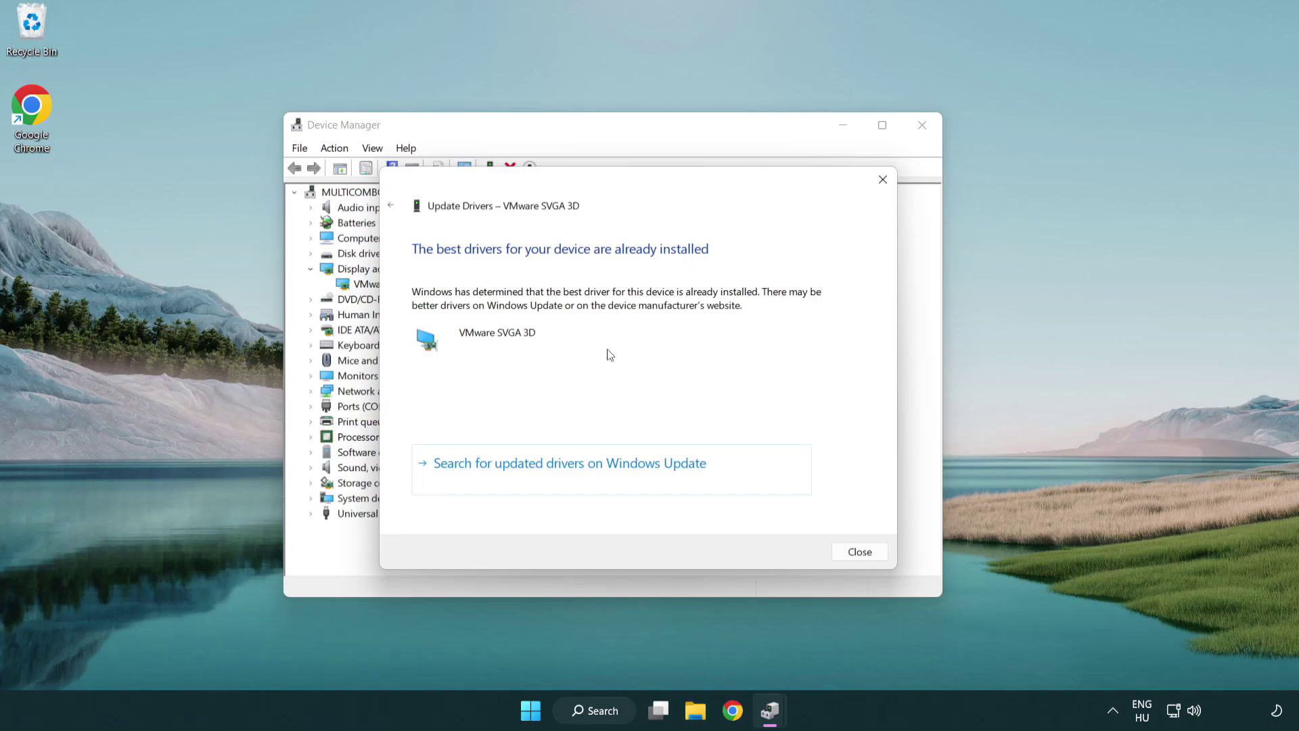
left_click(860, 553)
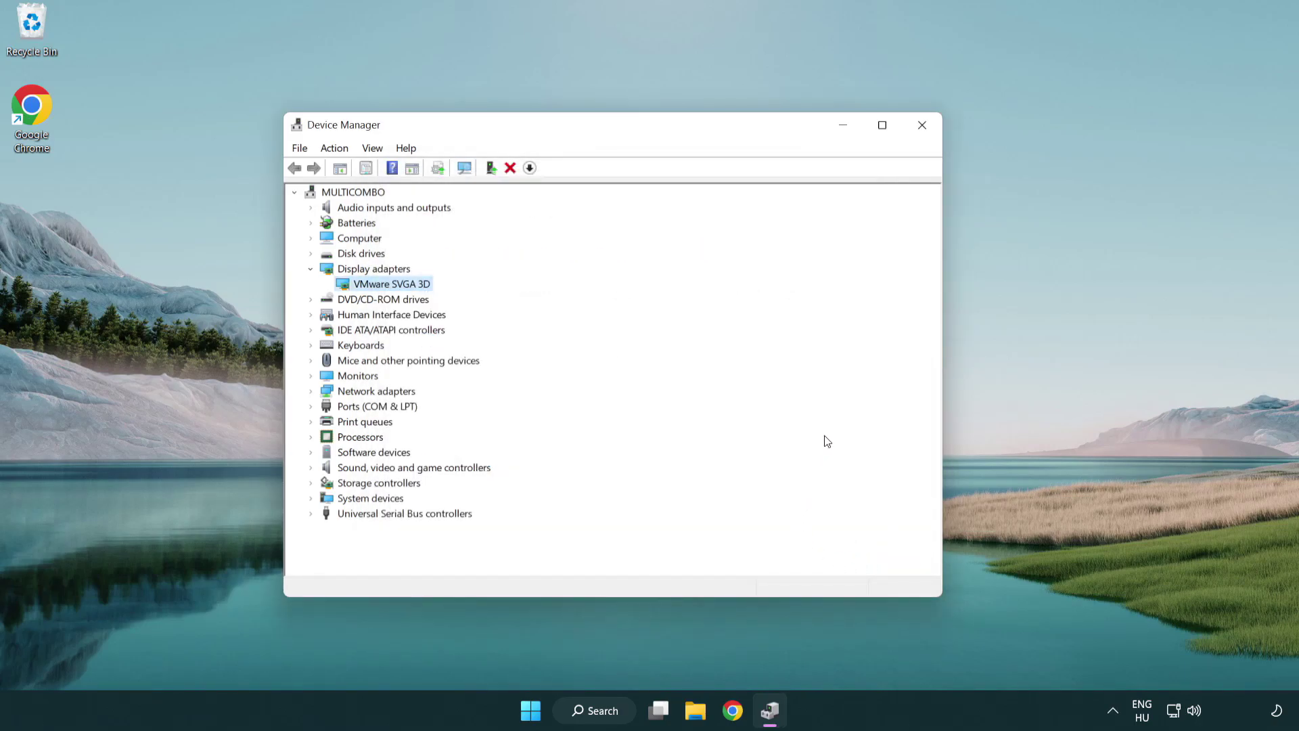
Step: Close Device Manager and run a Windows Update check, confirming the PC is up to date
left_click(925, 127)
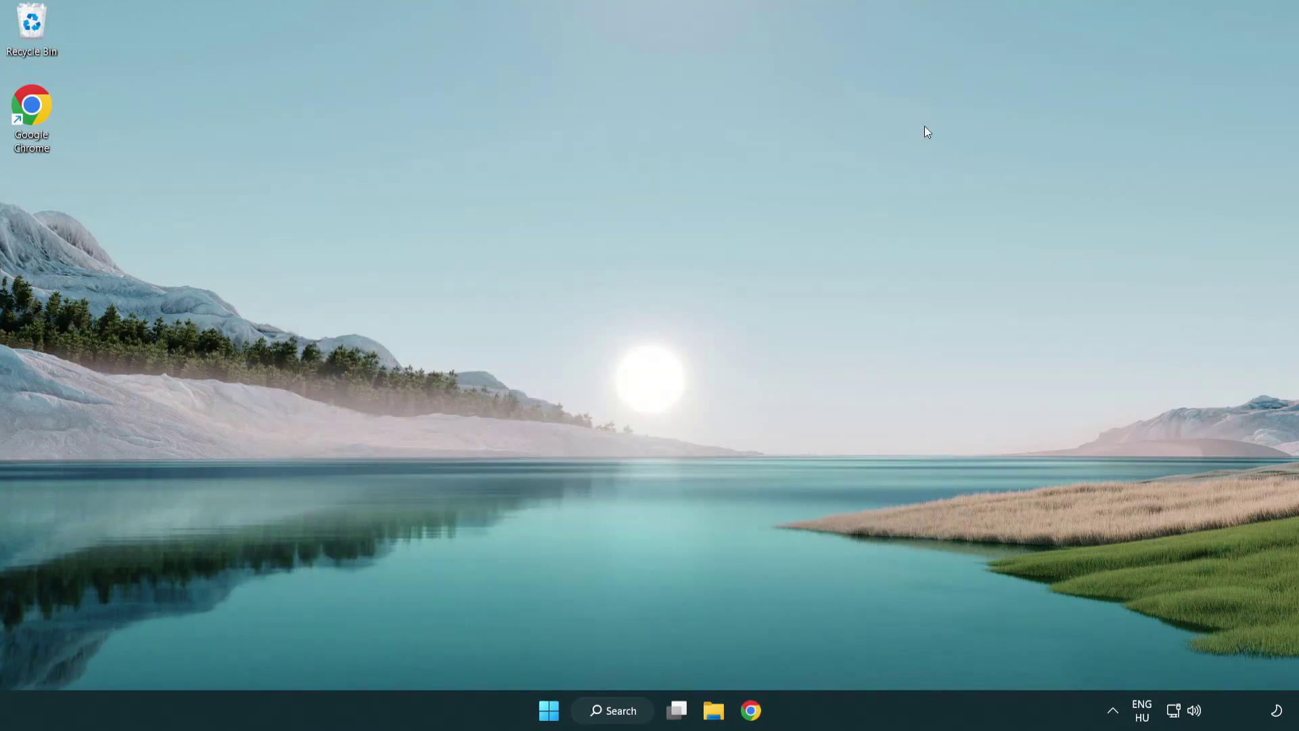
left_click(624, 709)
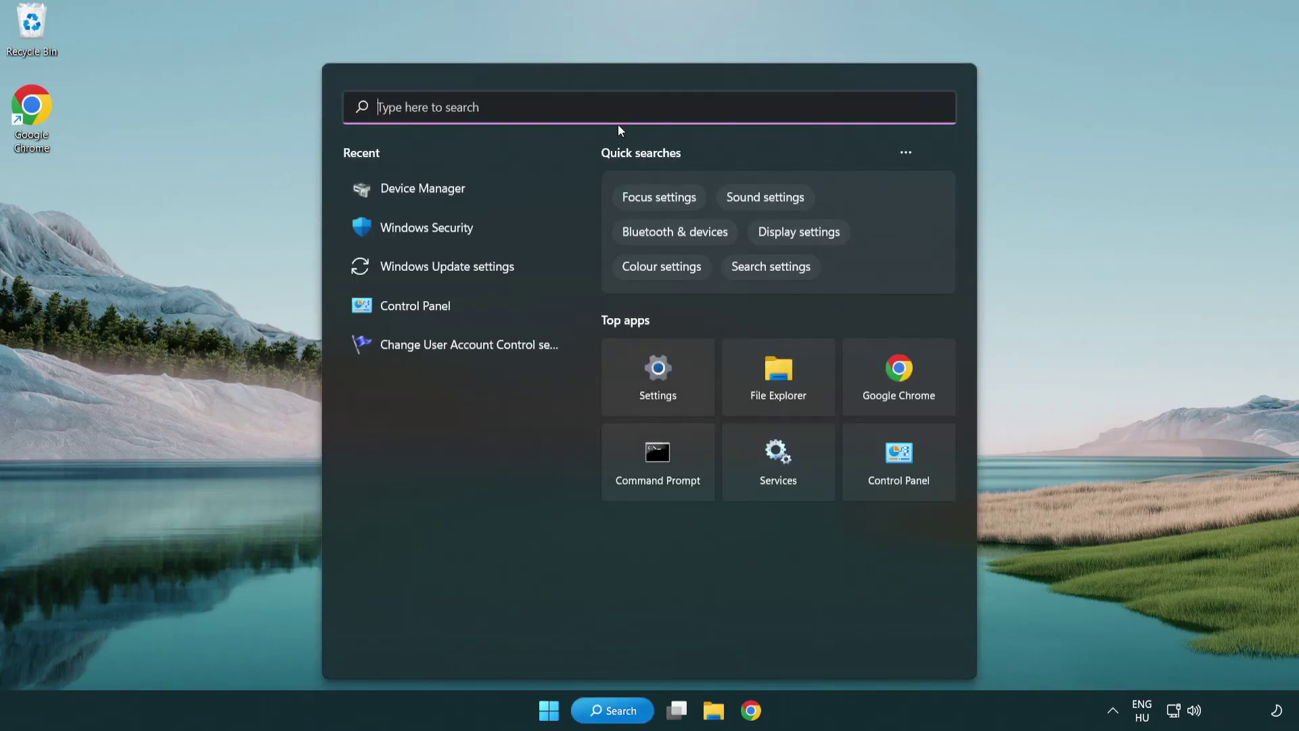
type("update")
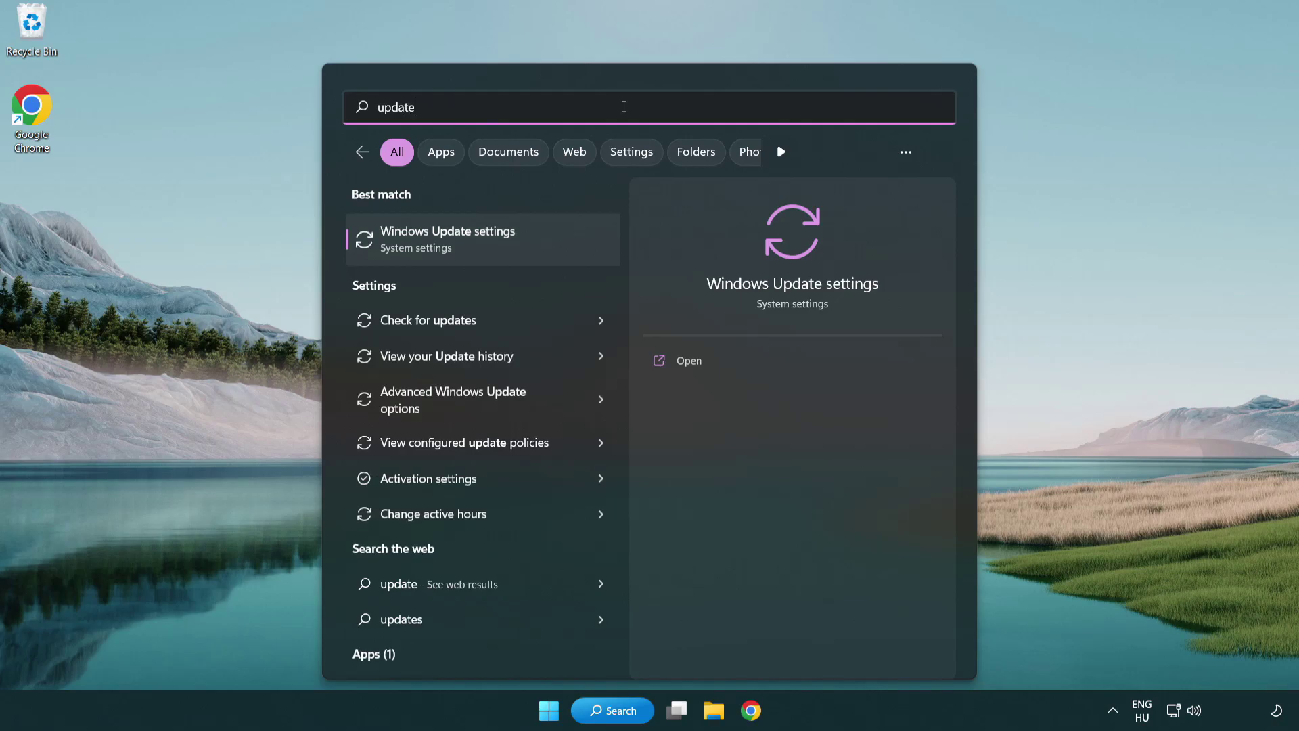
left_click(506, 245)
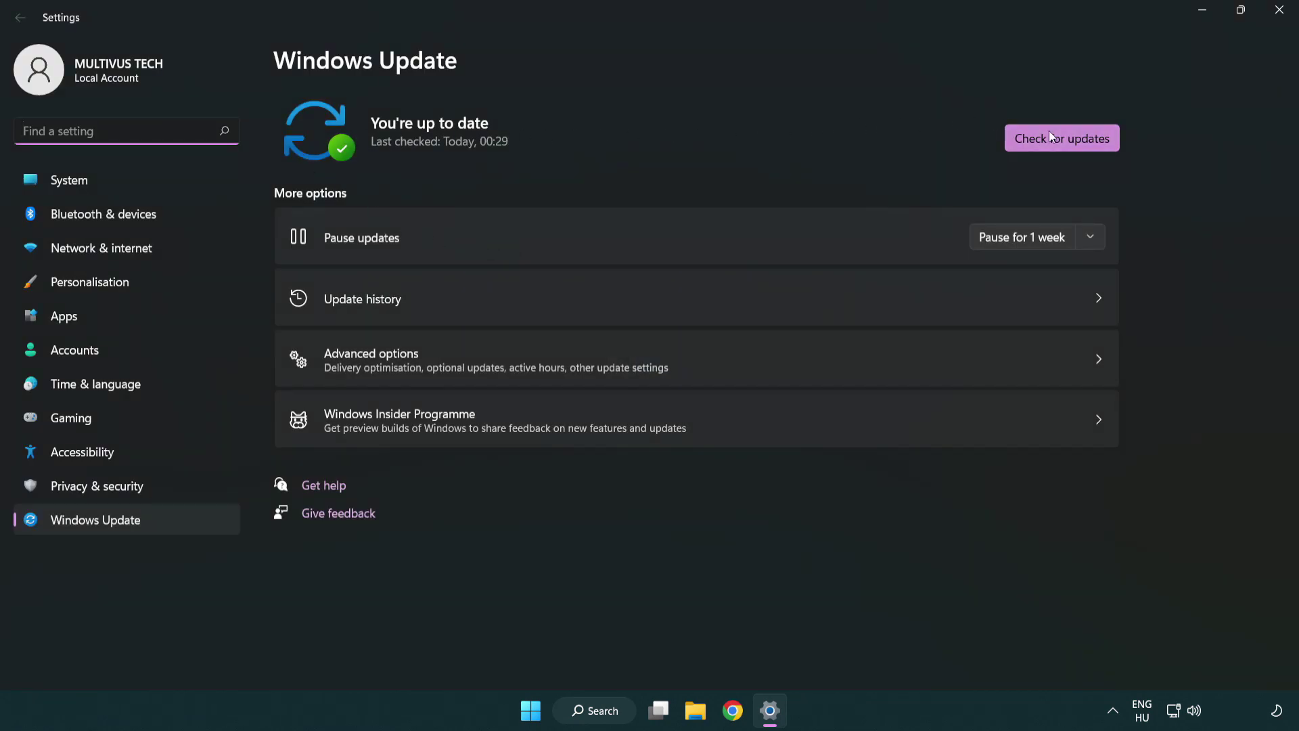
left_click(1085, 148)
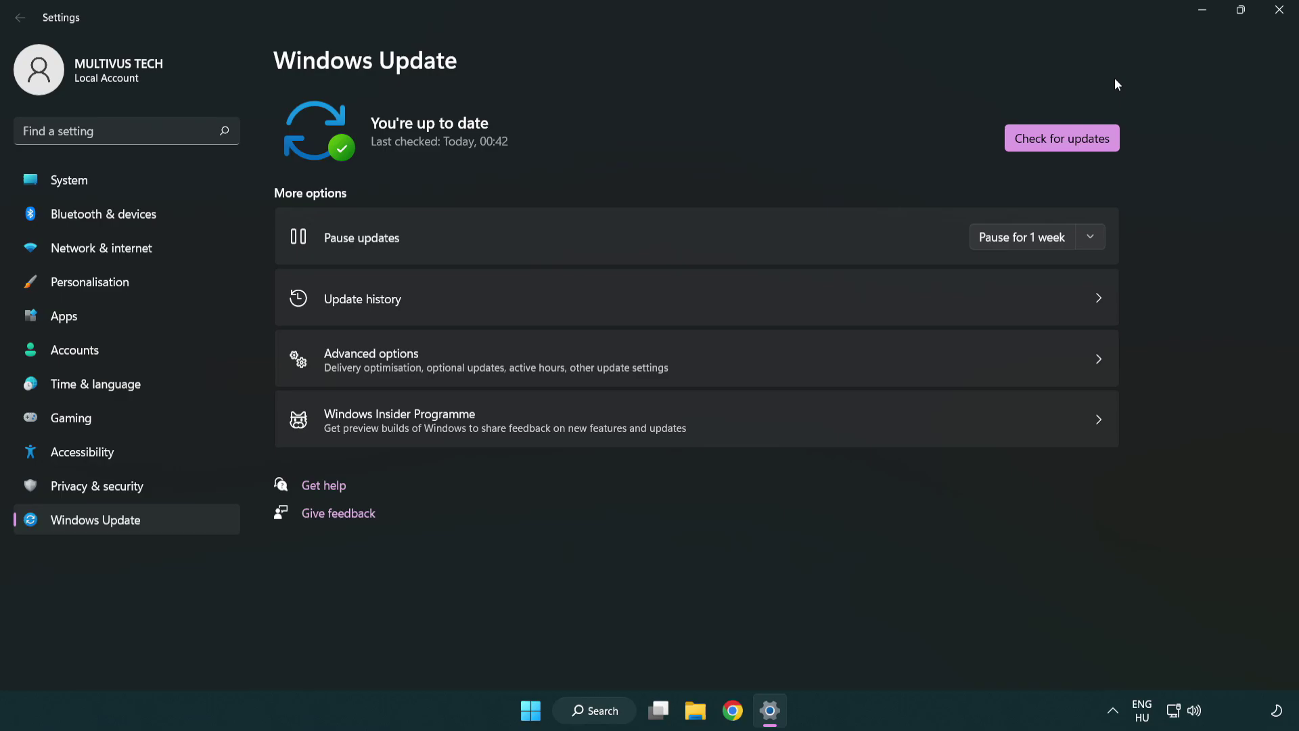
left_click(1274, 20)
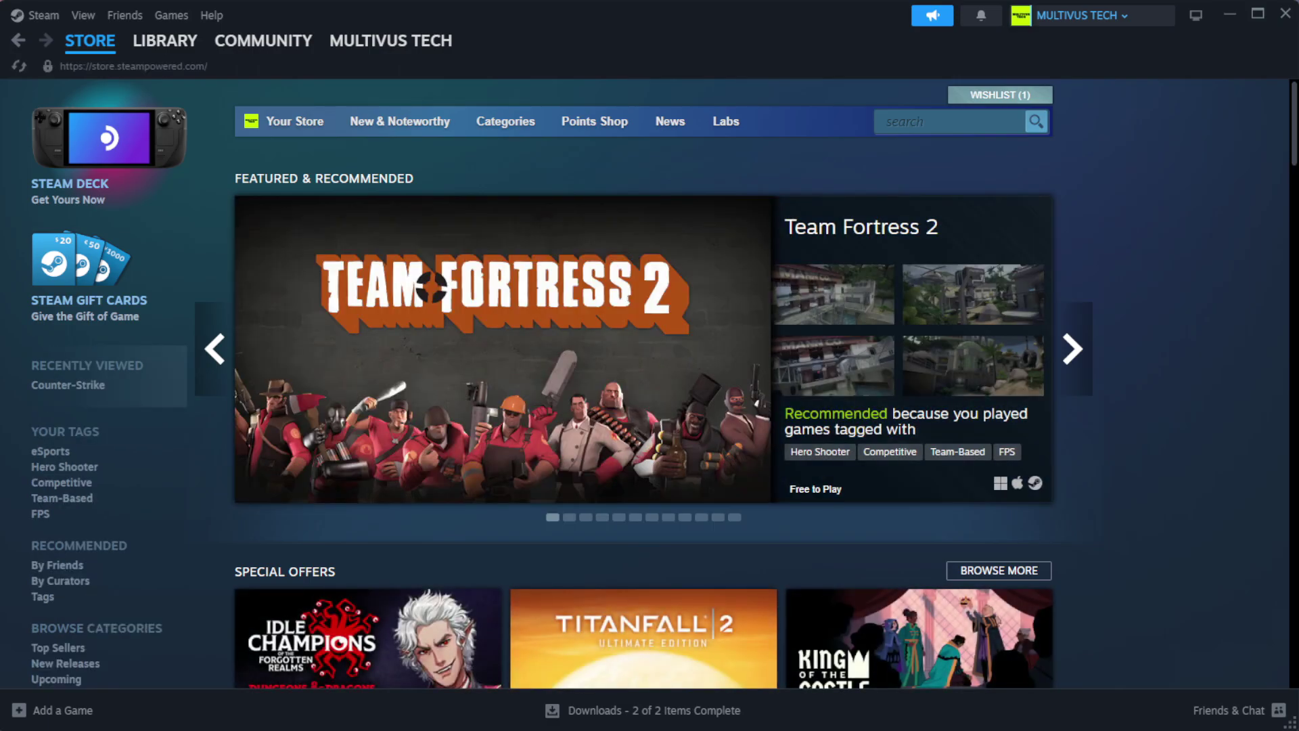
Step: Go to the Steam Library home and bring up options for the favourited game
mouse_move(159, 48)
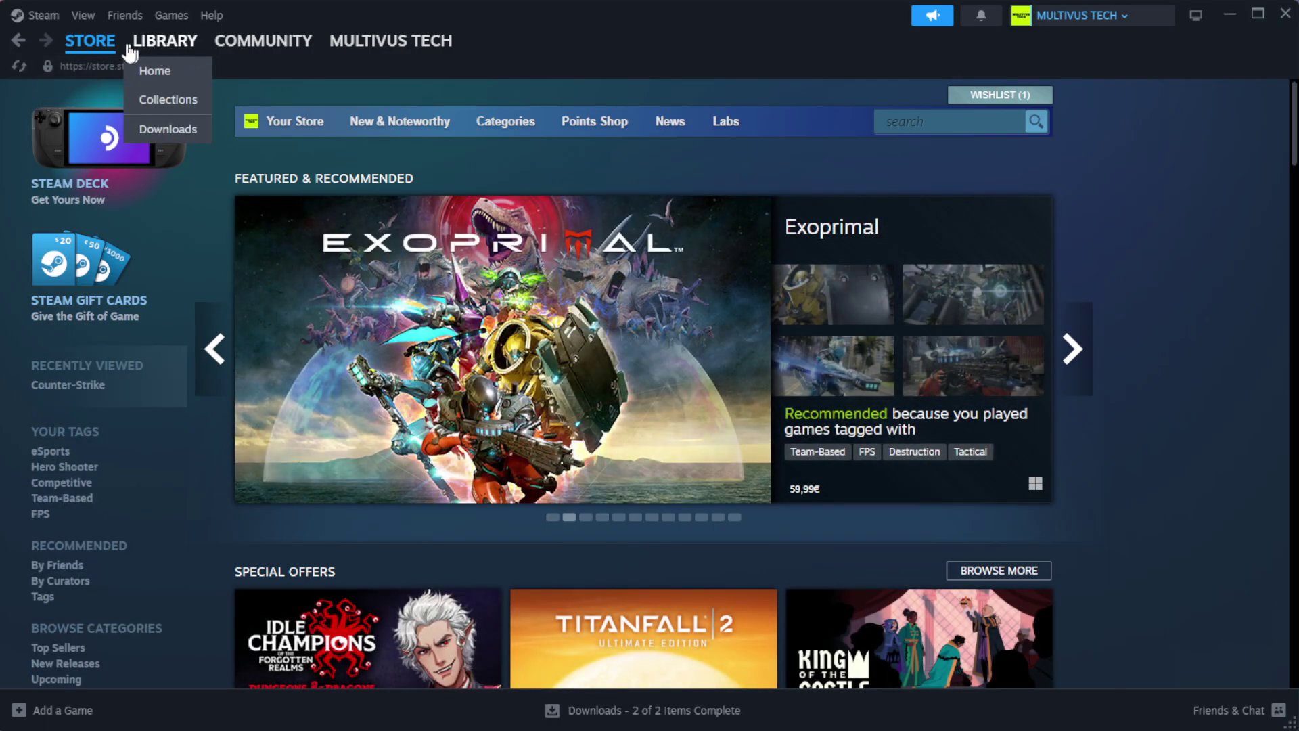
left_click(186, 72)
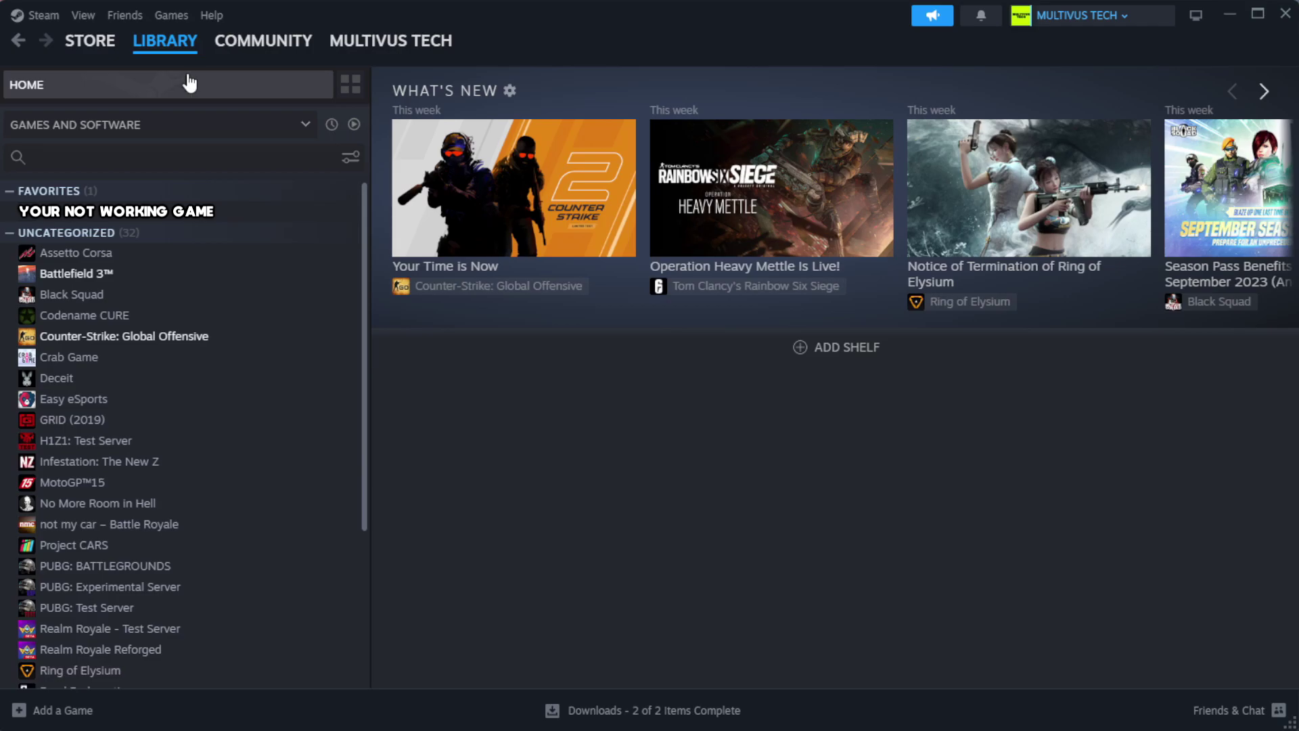
right_click(320, 216)
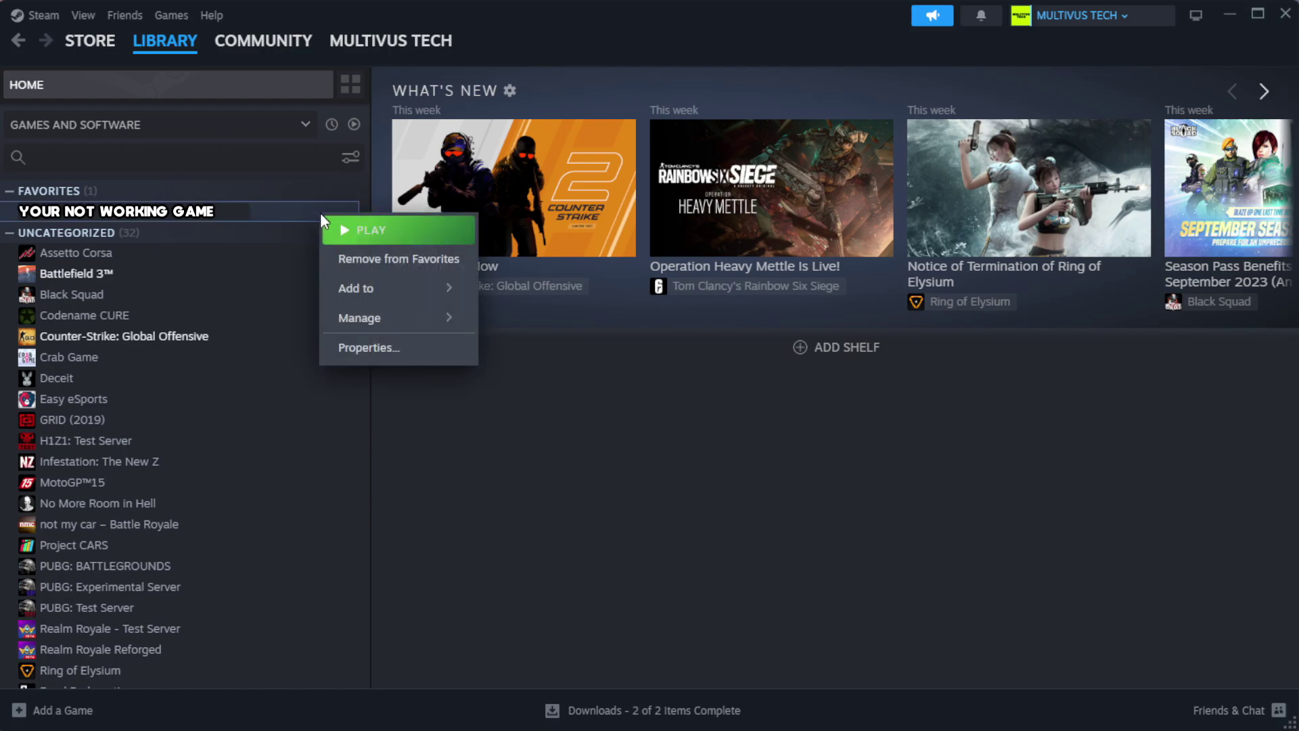
Step: Verify the integrity of the game's installed files, validating all 1039 files
left_click(411, 355)
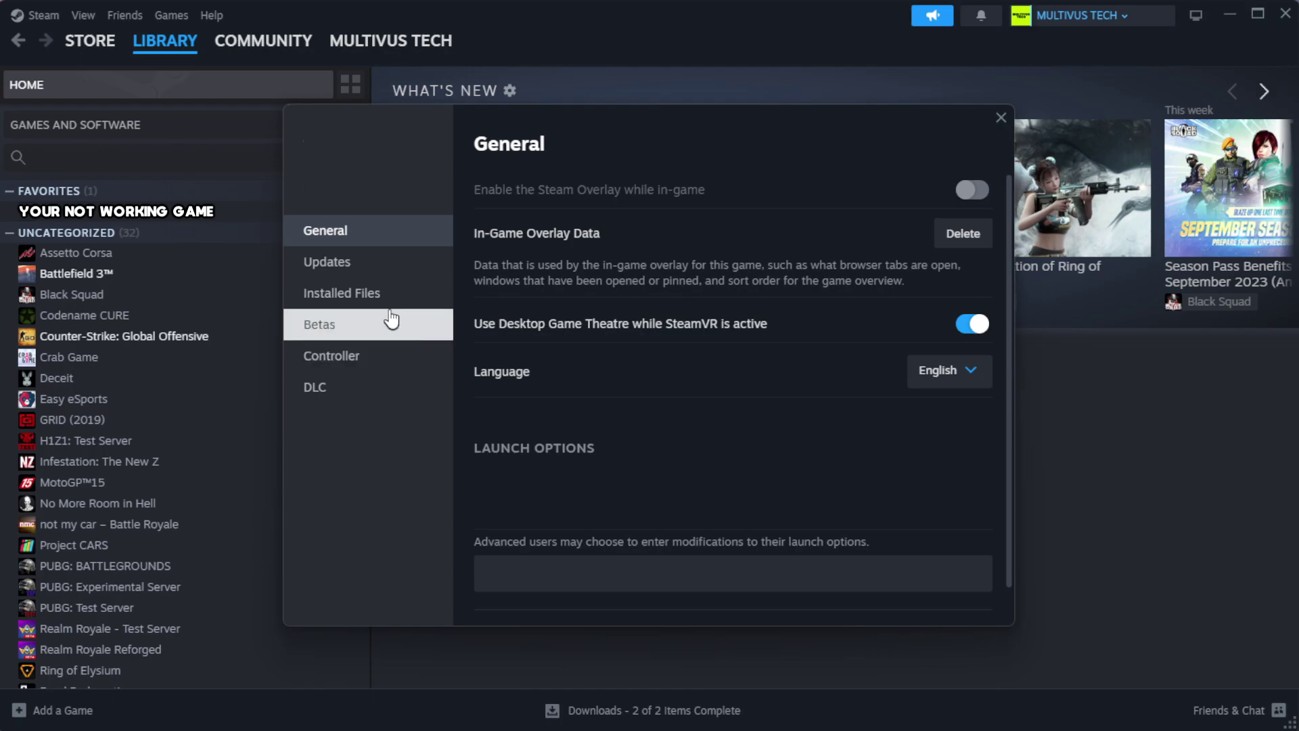
left_click(427, 308)
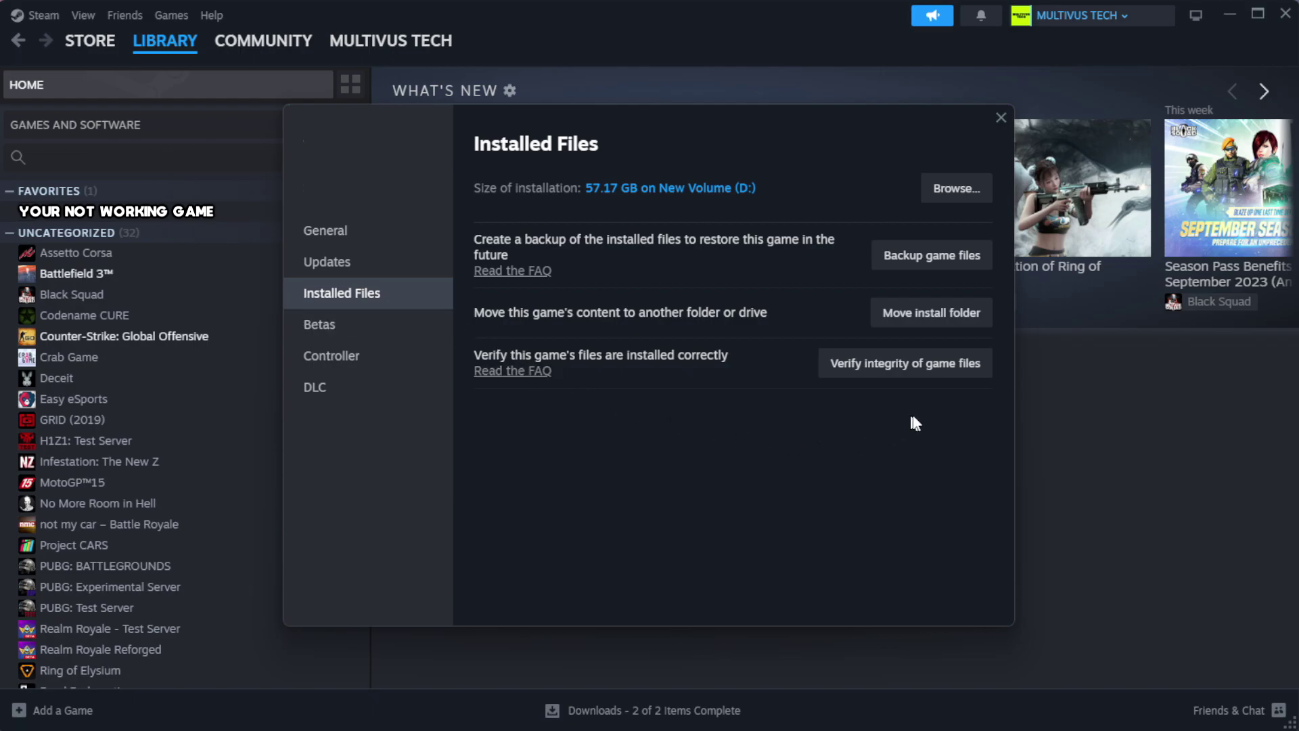
left_click(911, 371)
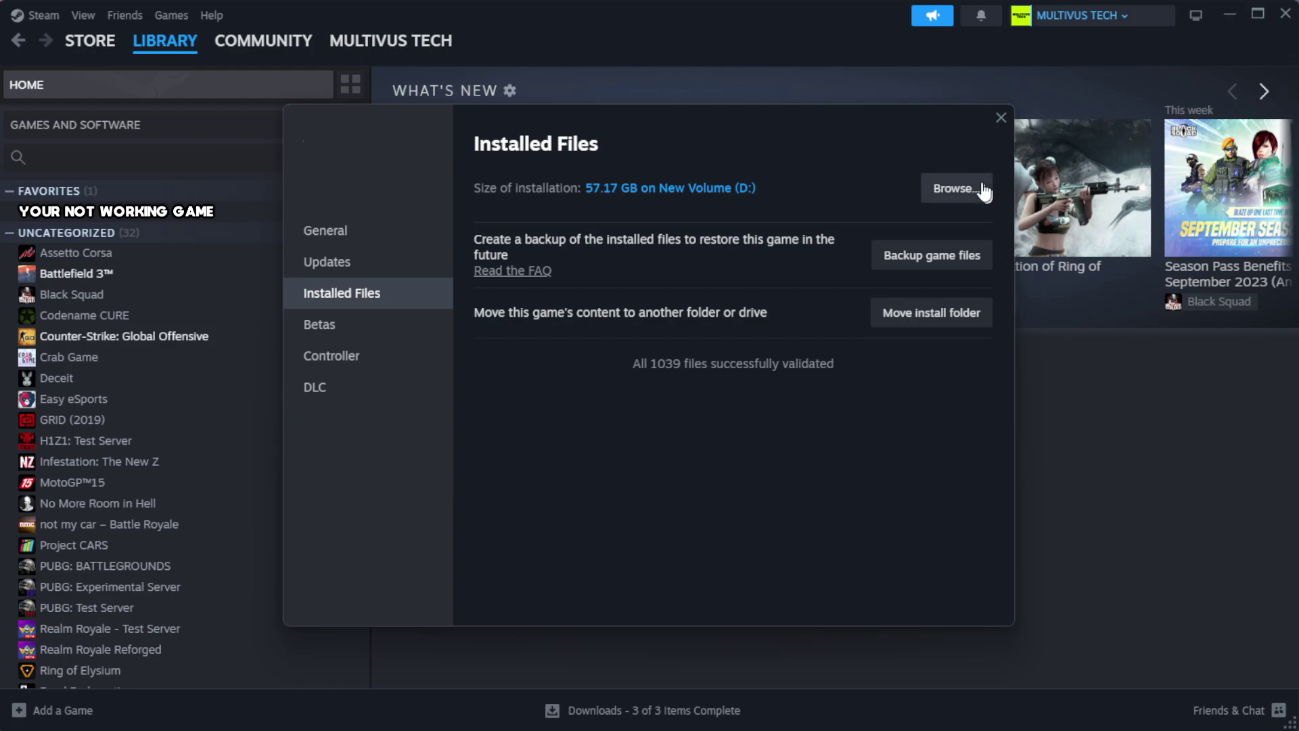
Step: Browse to the game's install folder and show the YOUR NOT WORKING GAME shortcut's properties
left_click(955, 189)
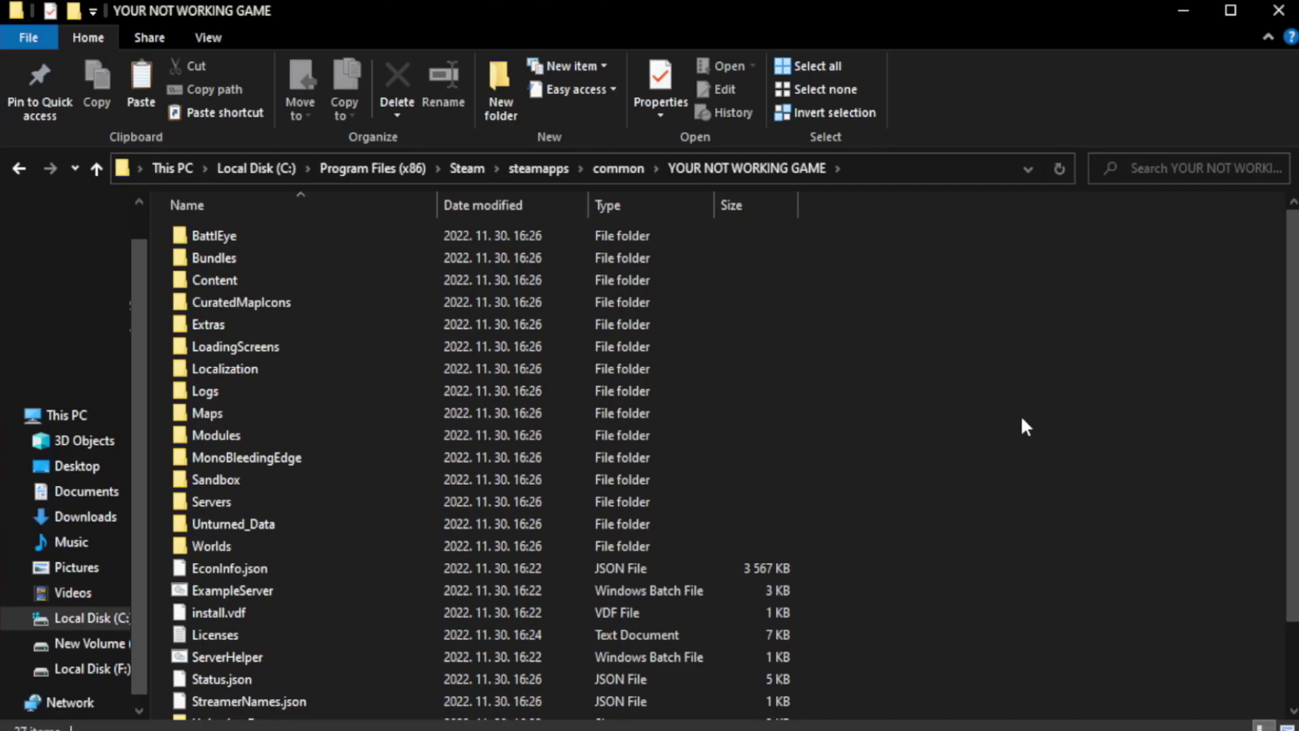
scroll(1296, 364, "down", 2)
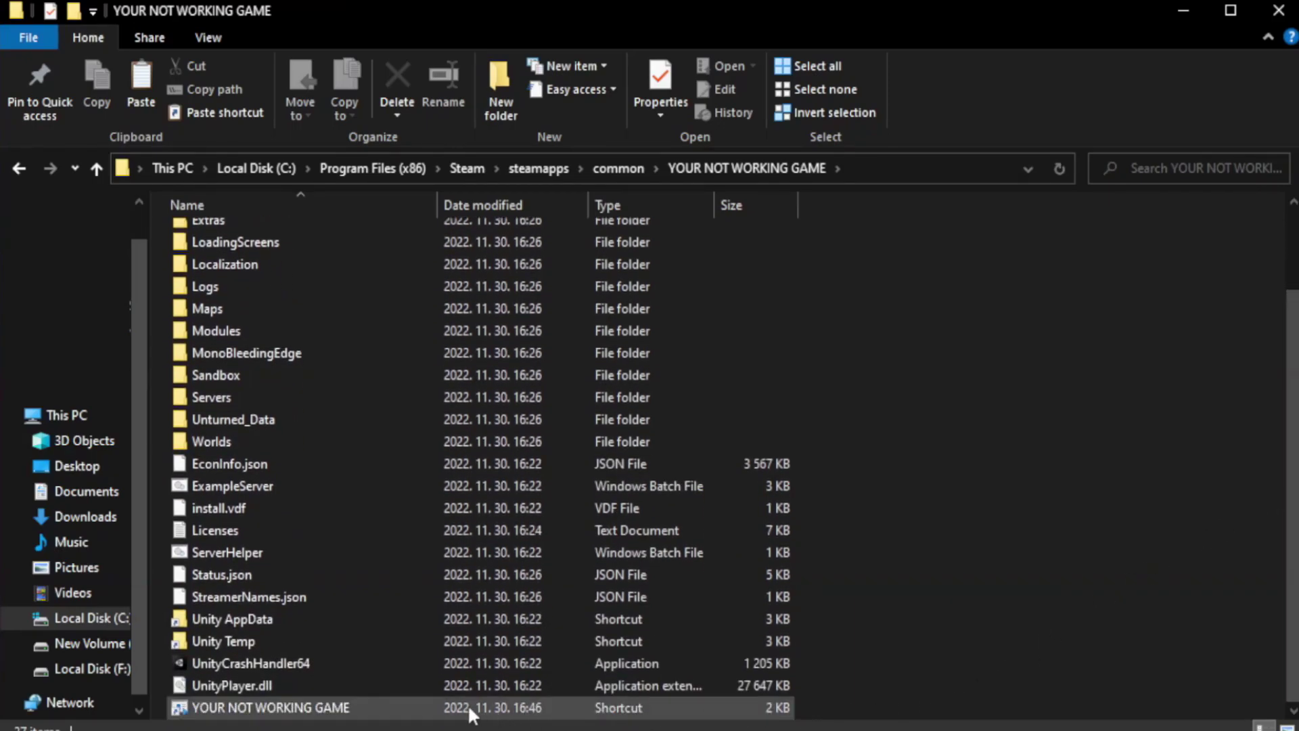
left_click(488, 707)
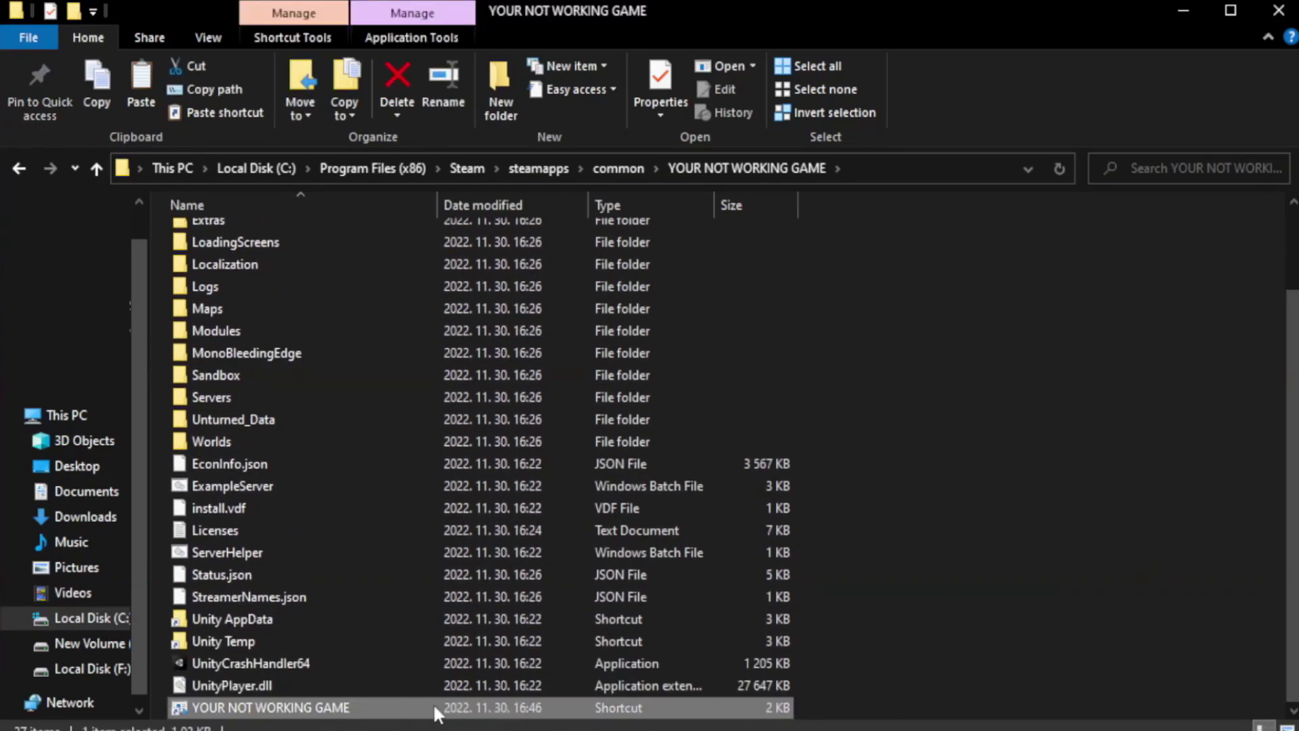
right_click(435, 709)
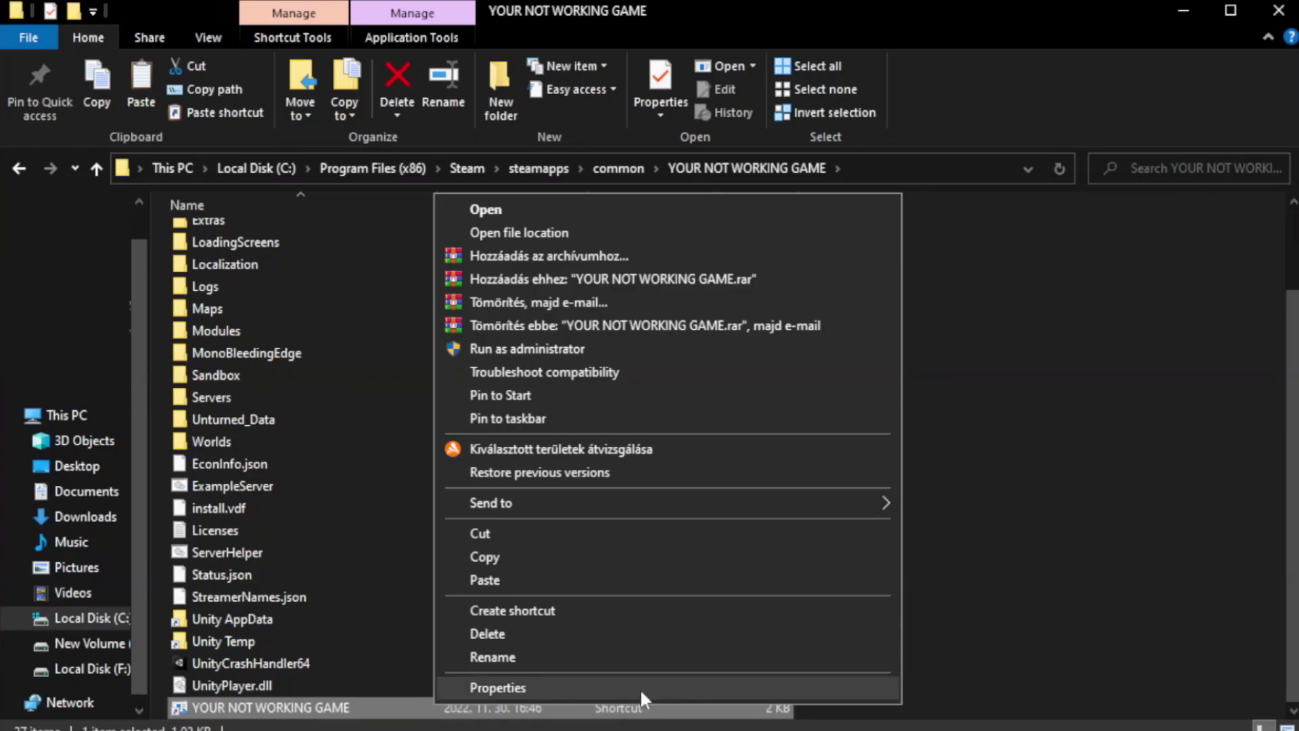
left_click(663, 688)
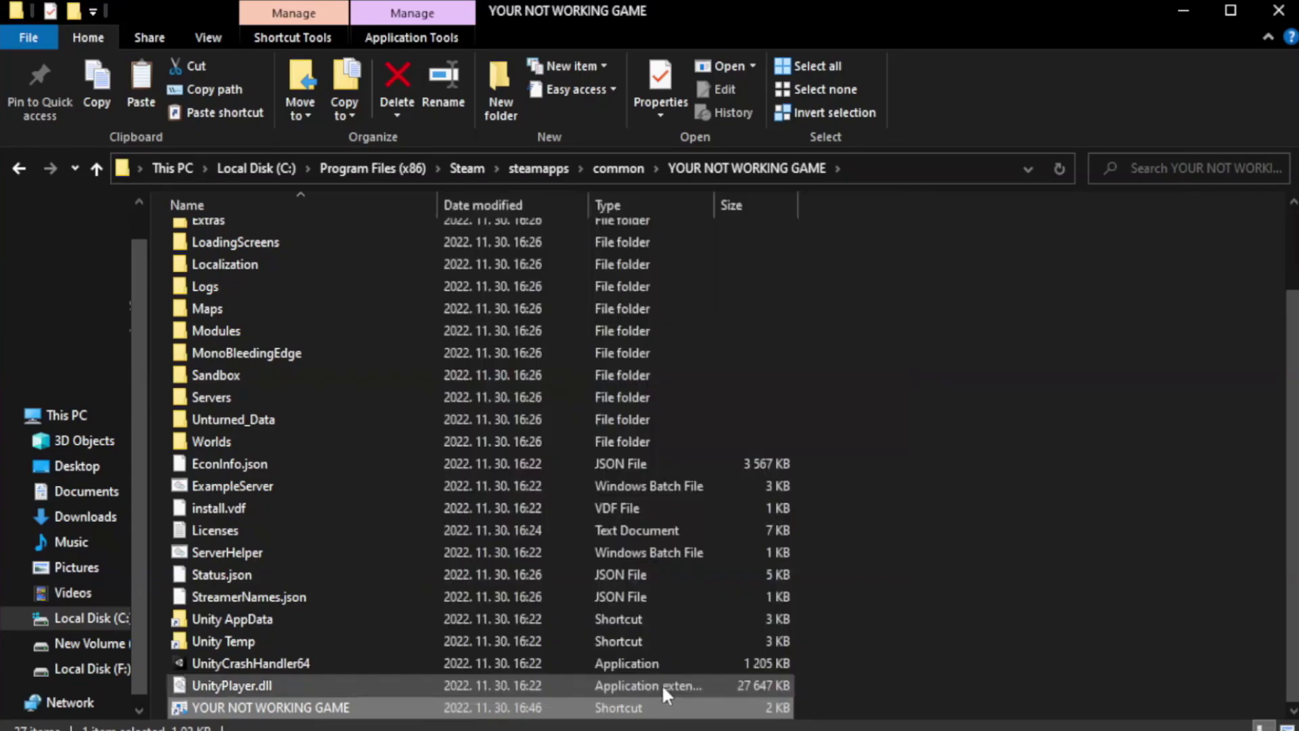
left_click_drag(649, 365, 652, 133)
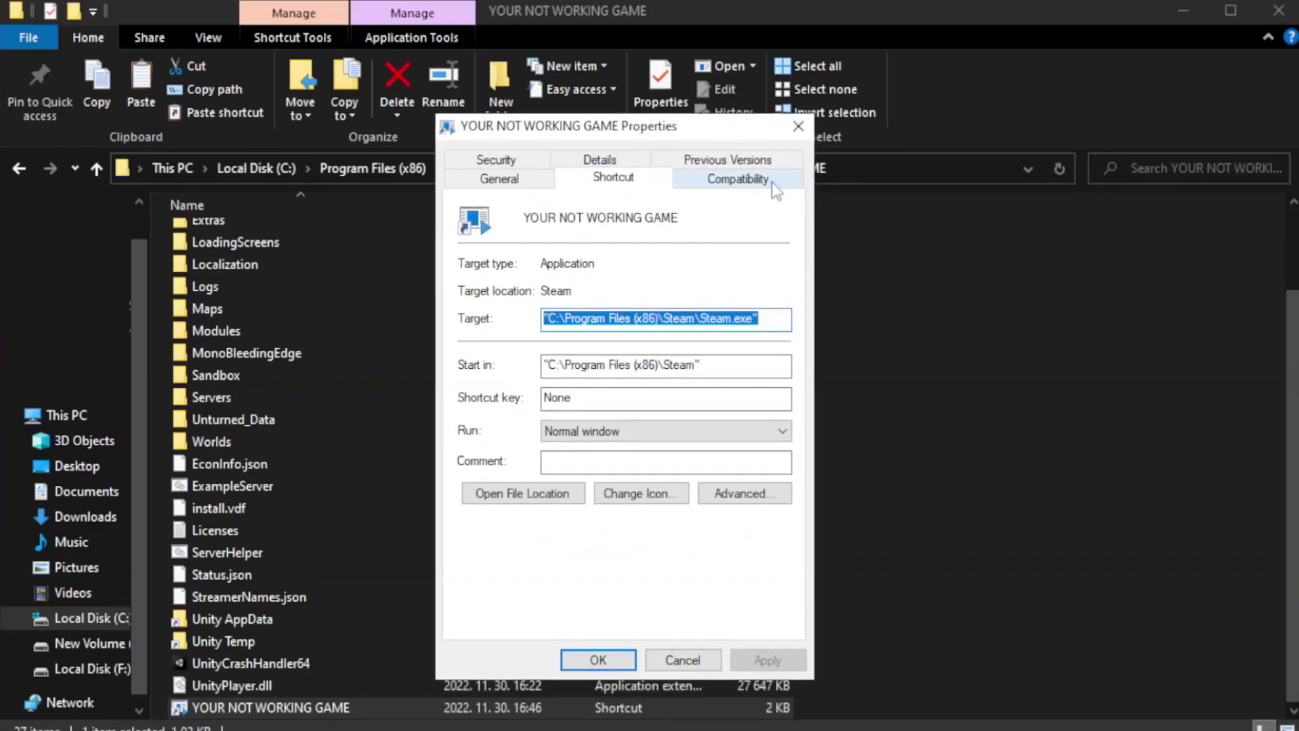
Step: Set the shortcut to Windows 8 compatibility mode, fullscreen optimizations off, run as administrator, and save
left_click(731, 181)
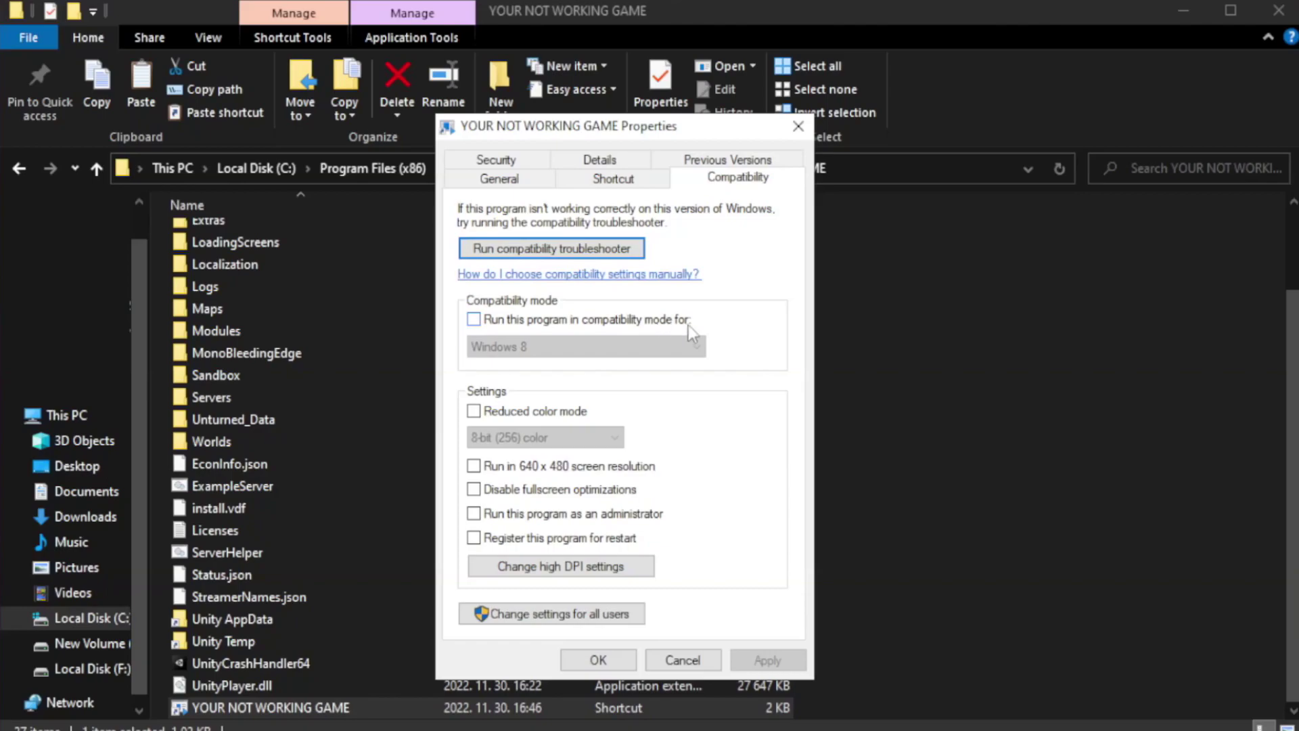
left_click(516, 323)
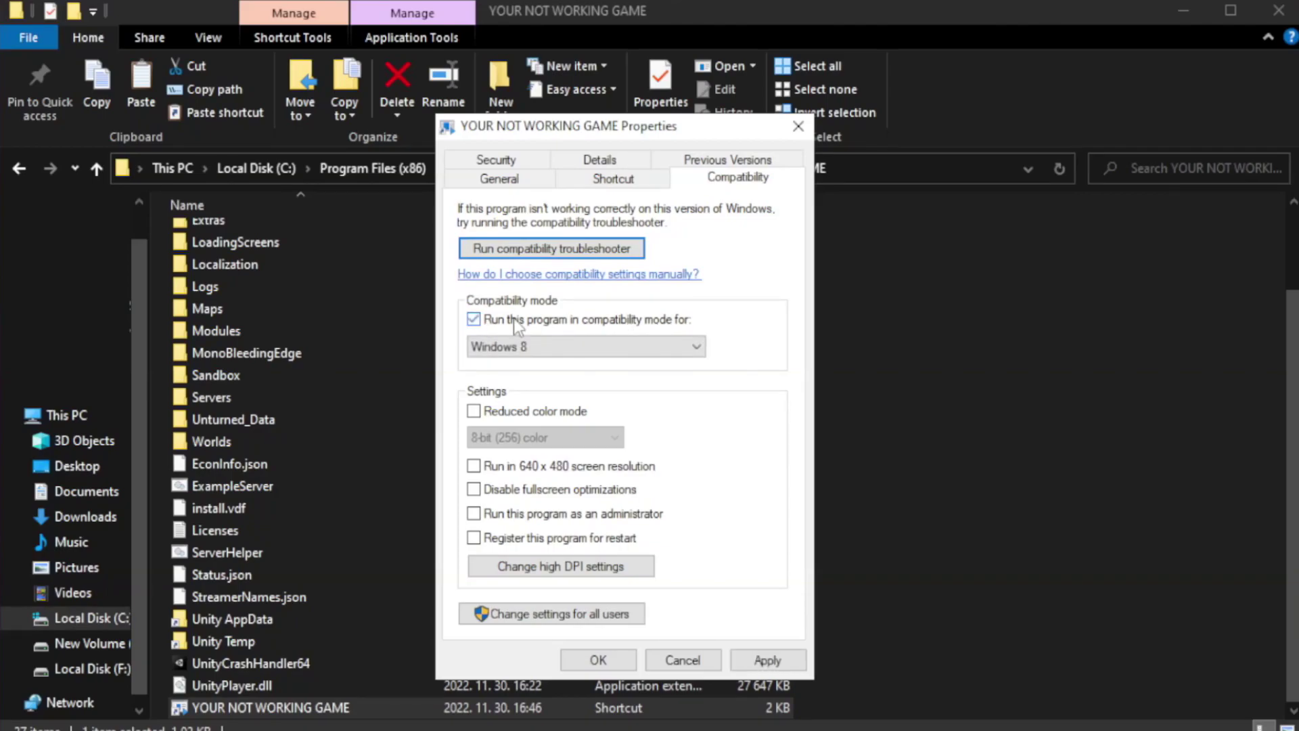
left_click(573, 345)
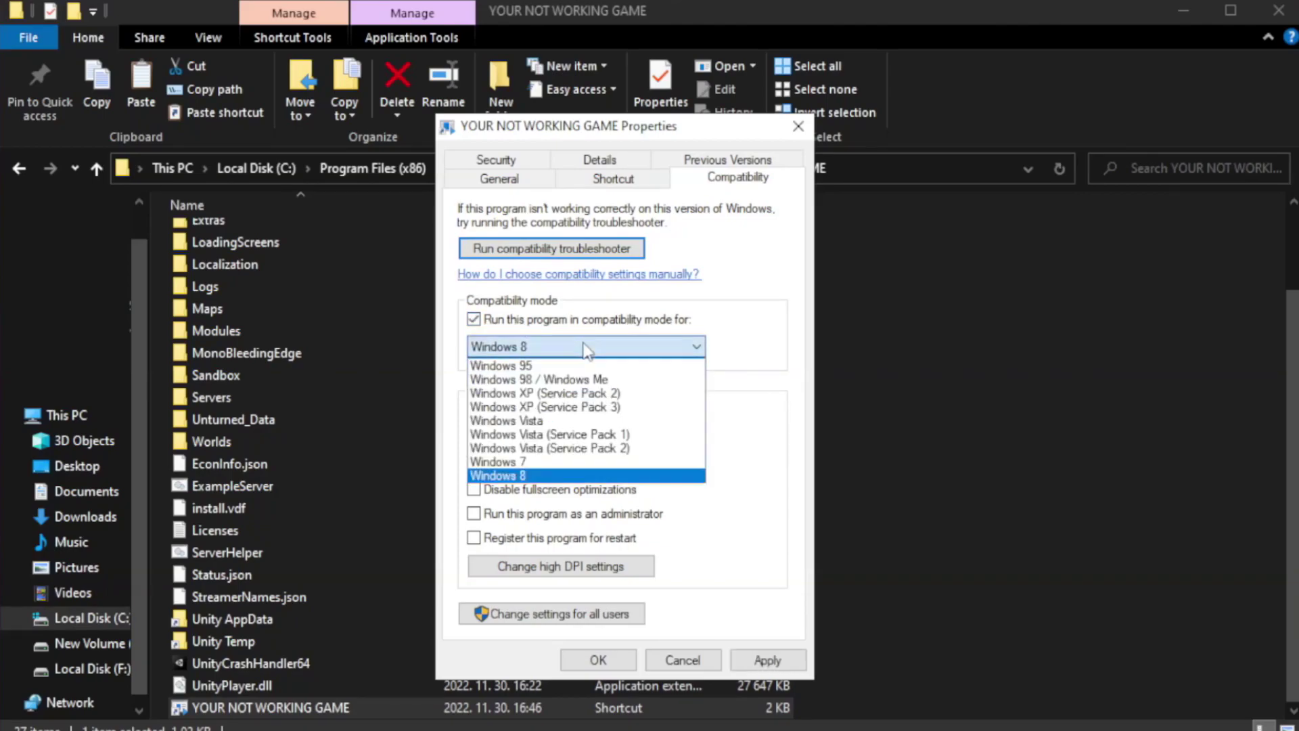
left_click(551, 475)
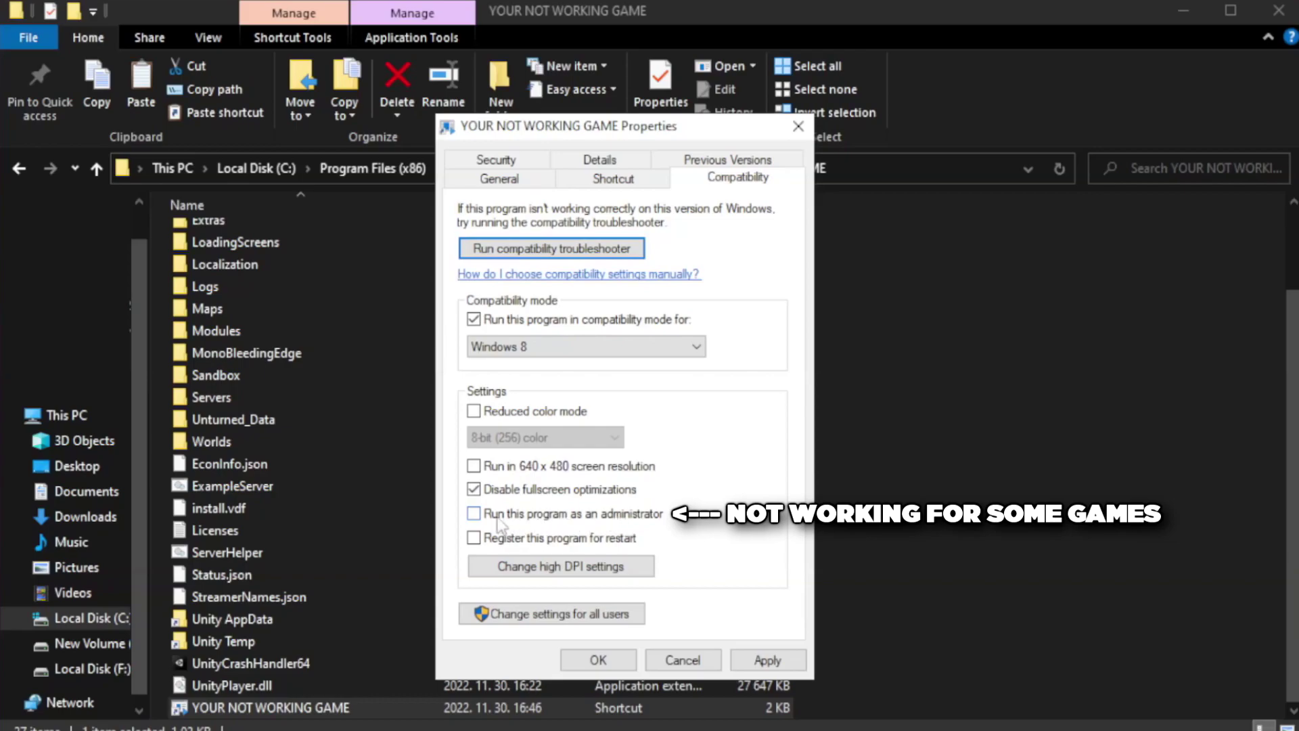
left_click(512, 524)
left_click(765, 660)
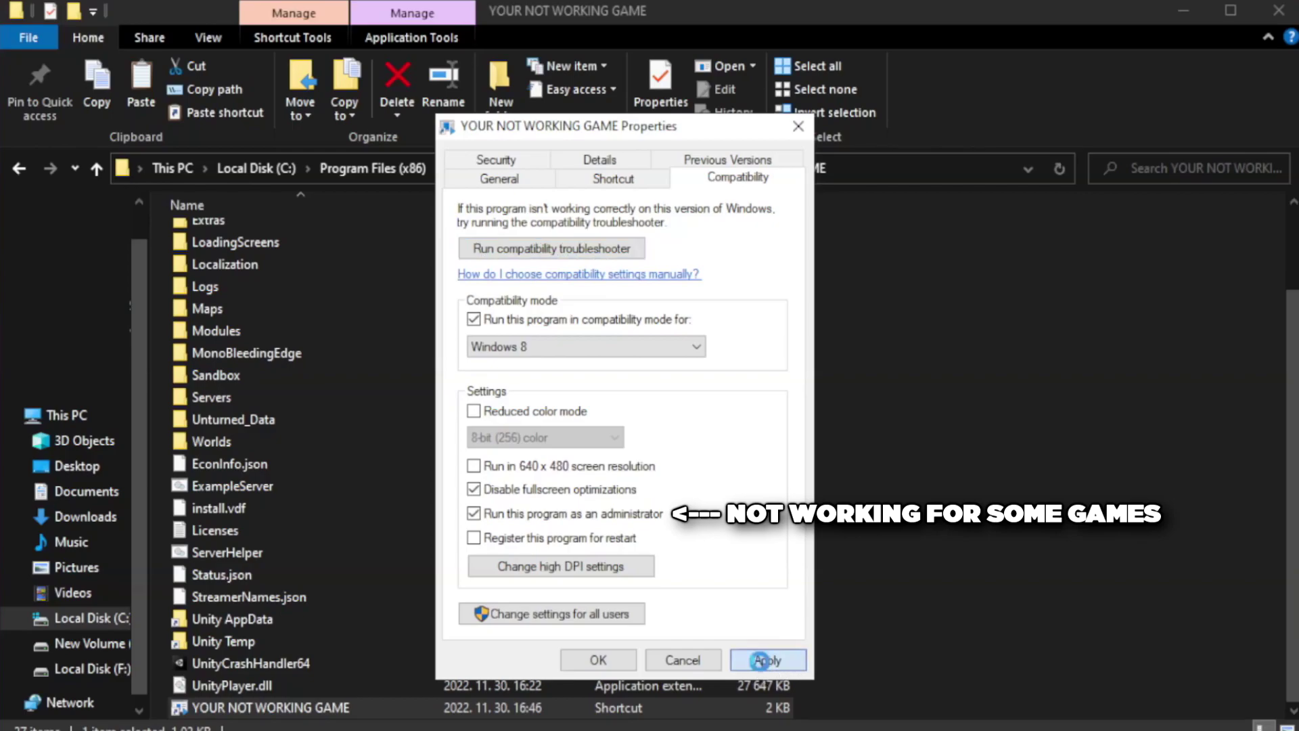
left_click(597, 661)
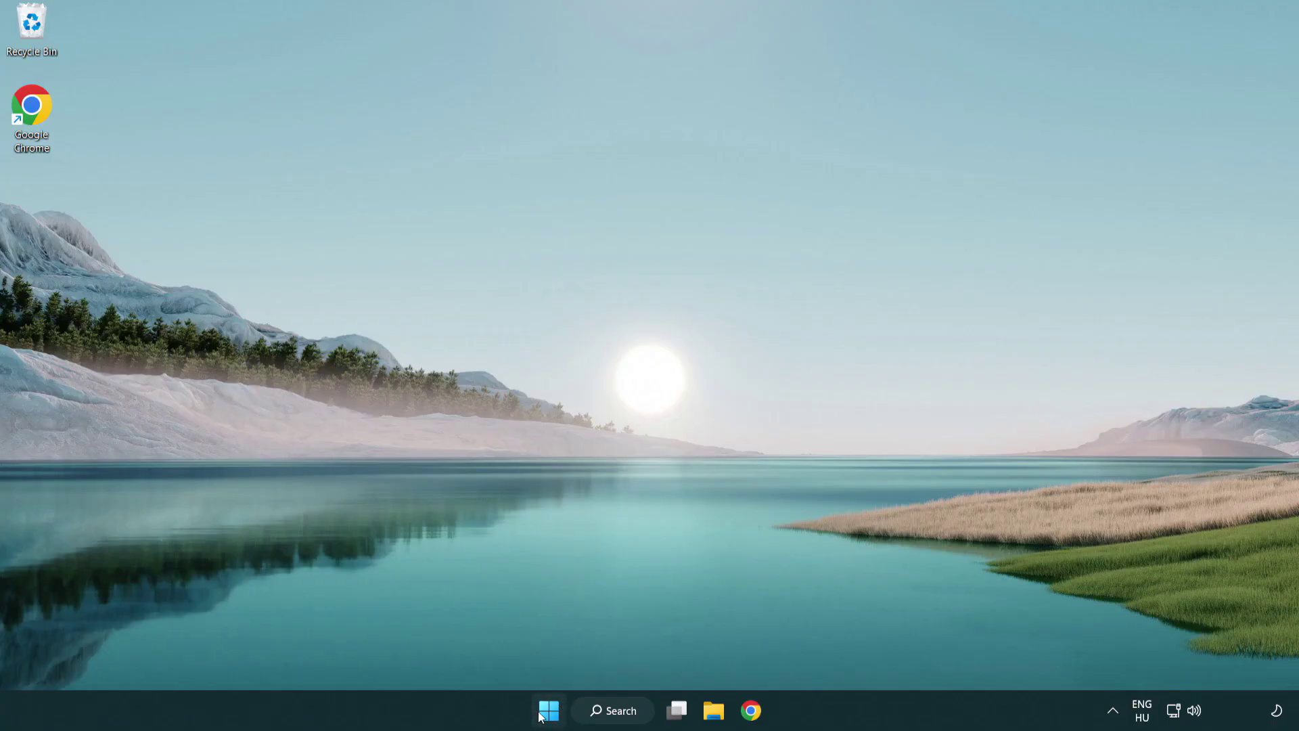
Step: In Task Manager's startup apps, disable Terminal, Phone Link, Cortana and Windows Security notifications
right_click(550, 716)
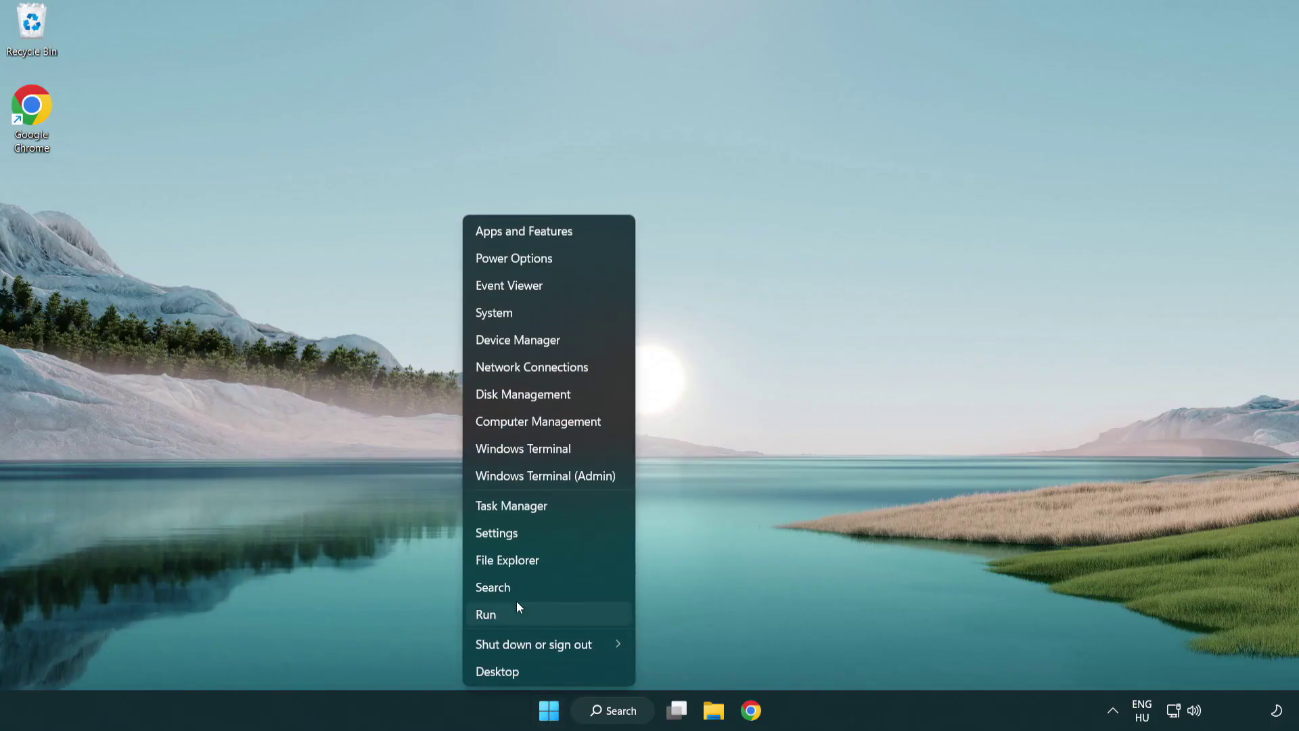
left_click(573, 508)
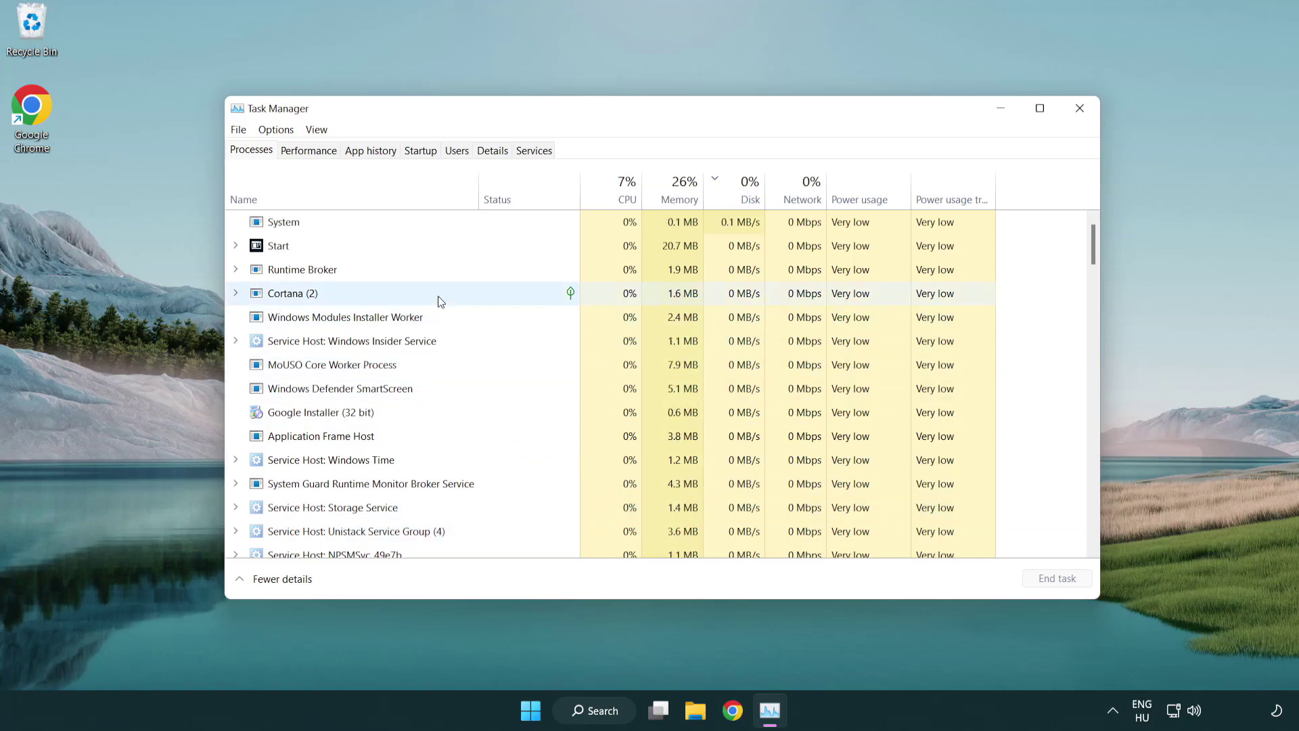
left_click(421, 150)
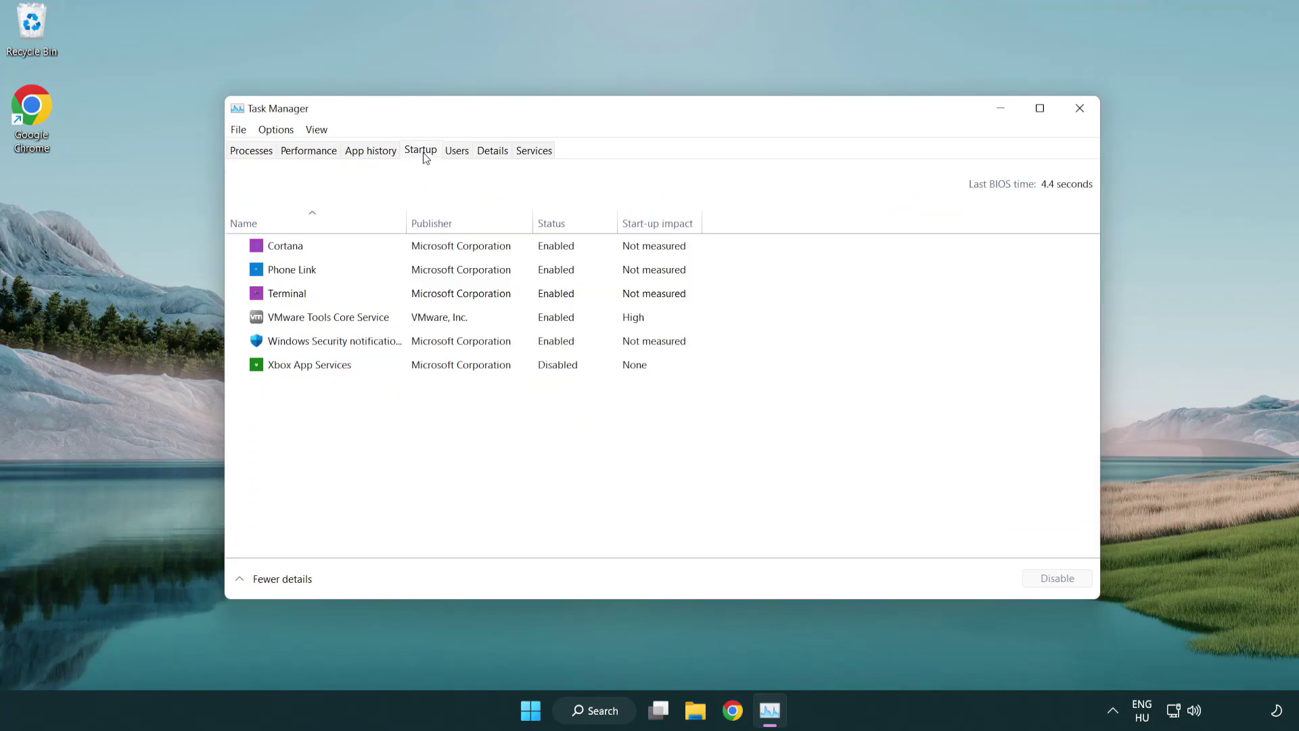
left_click(425, 295)
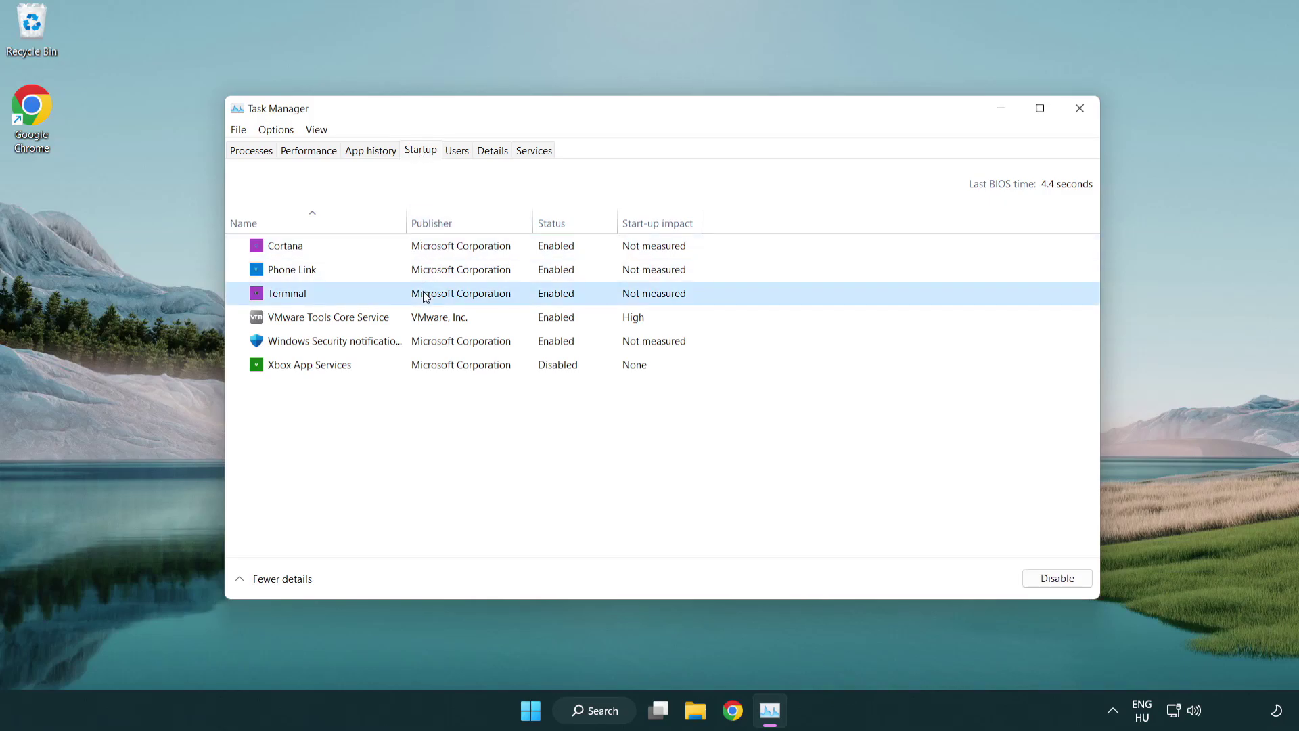
left_click(1042, 578)
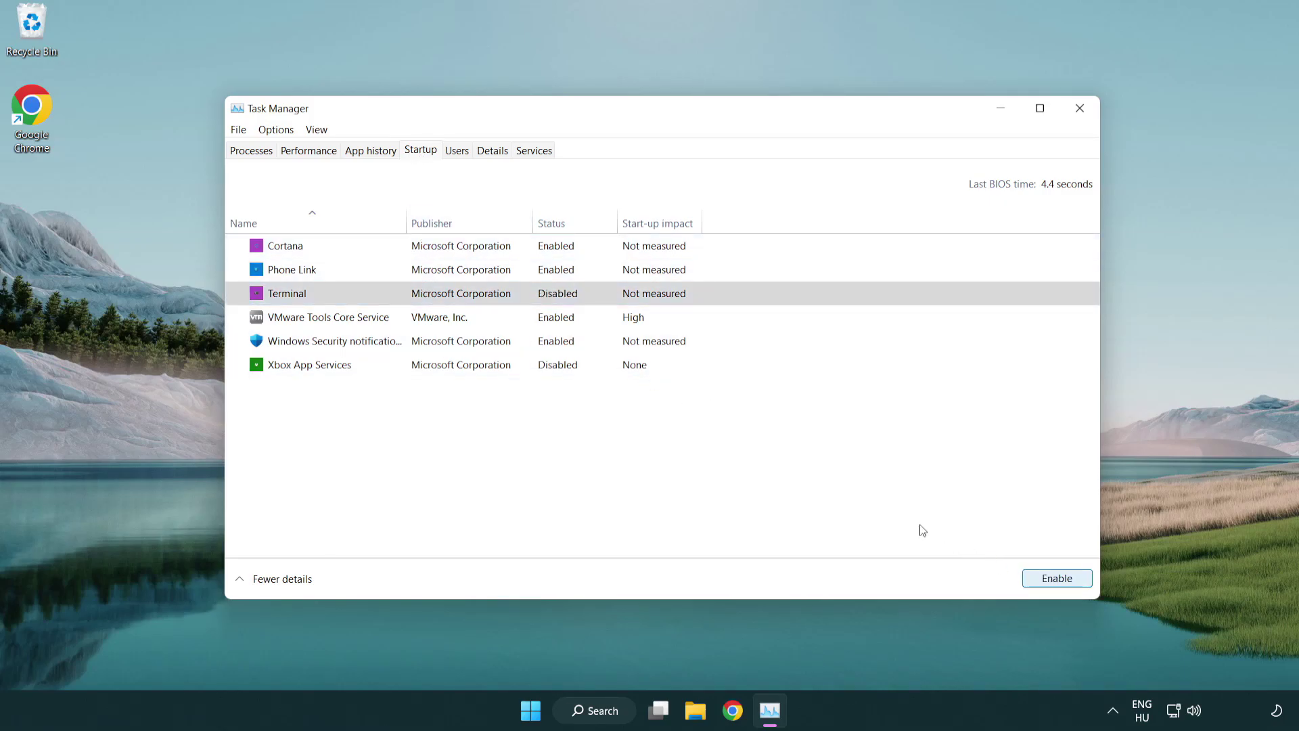
left_click(548, 272)
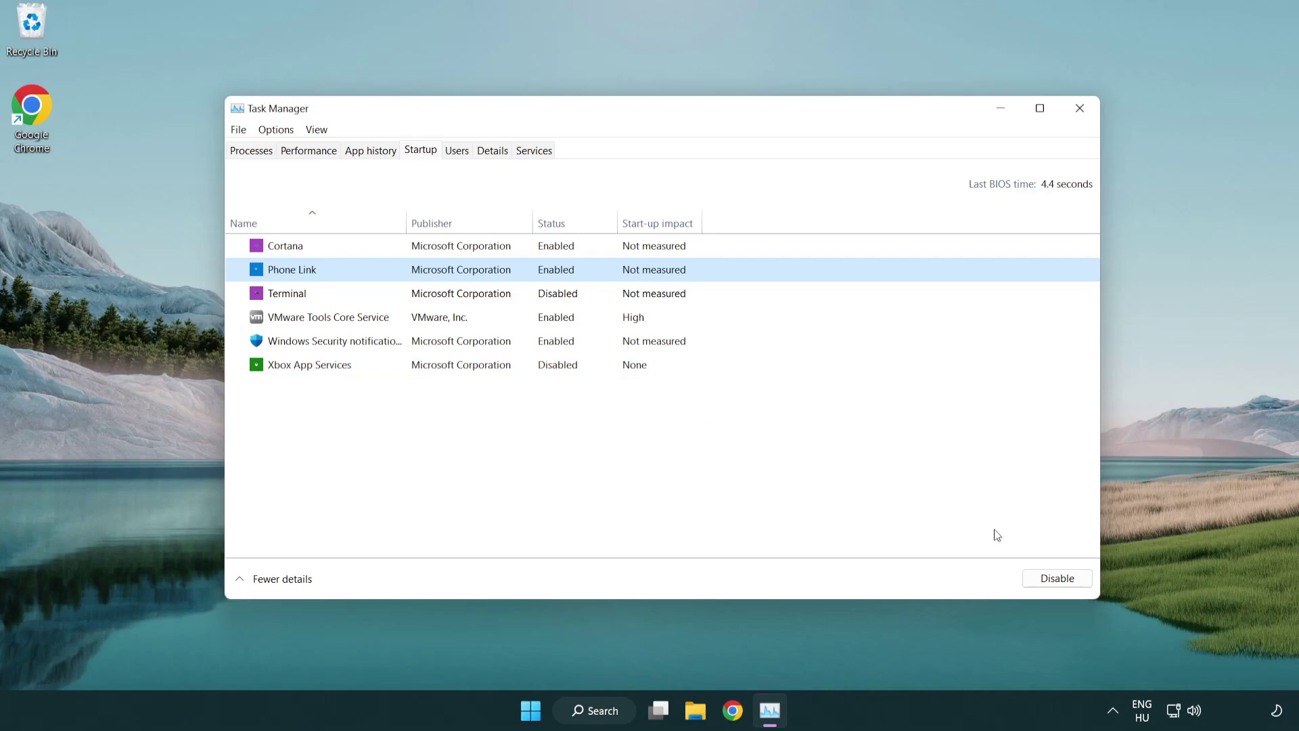
left_click(1056, 580)
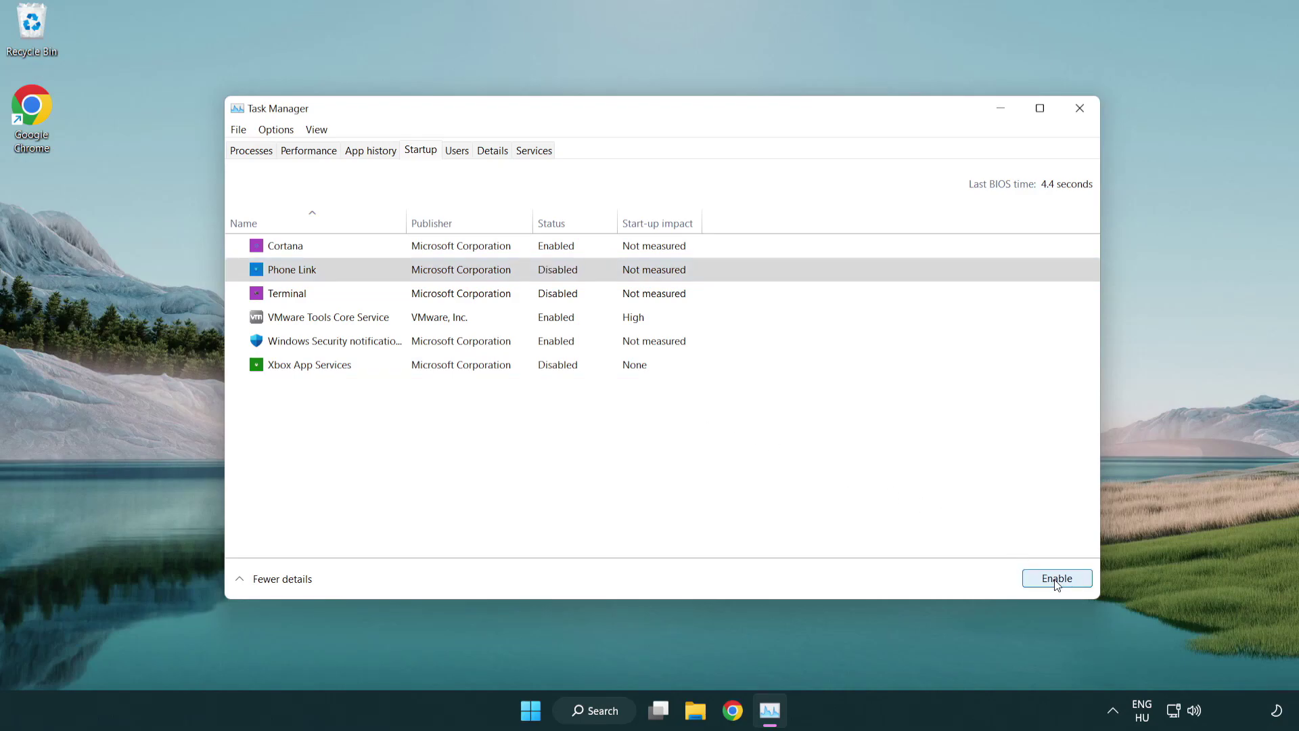
left_click(465, 254)
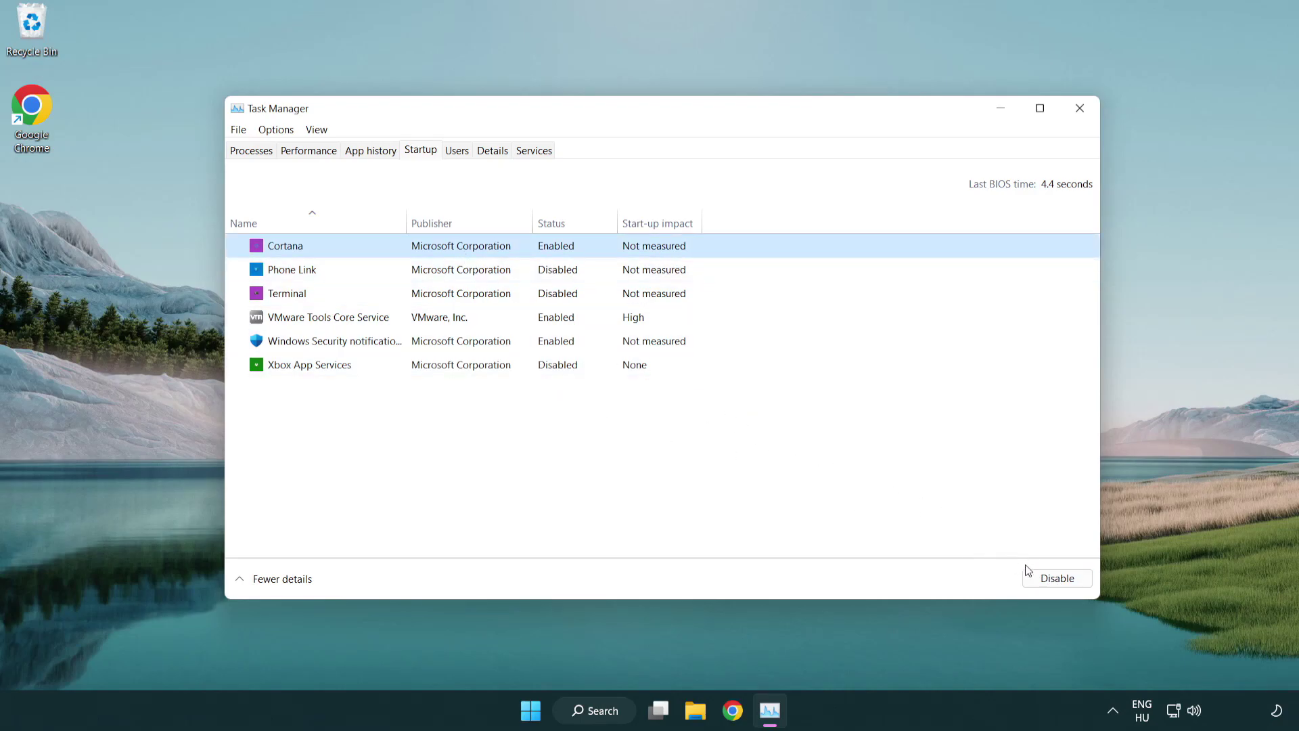
left_click(1053, 576)
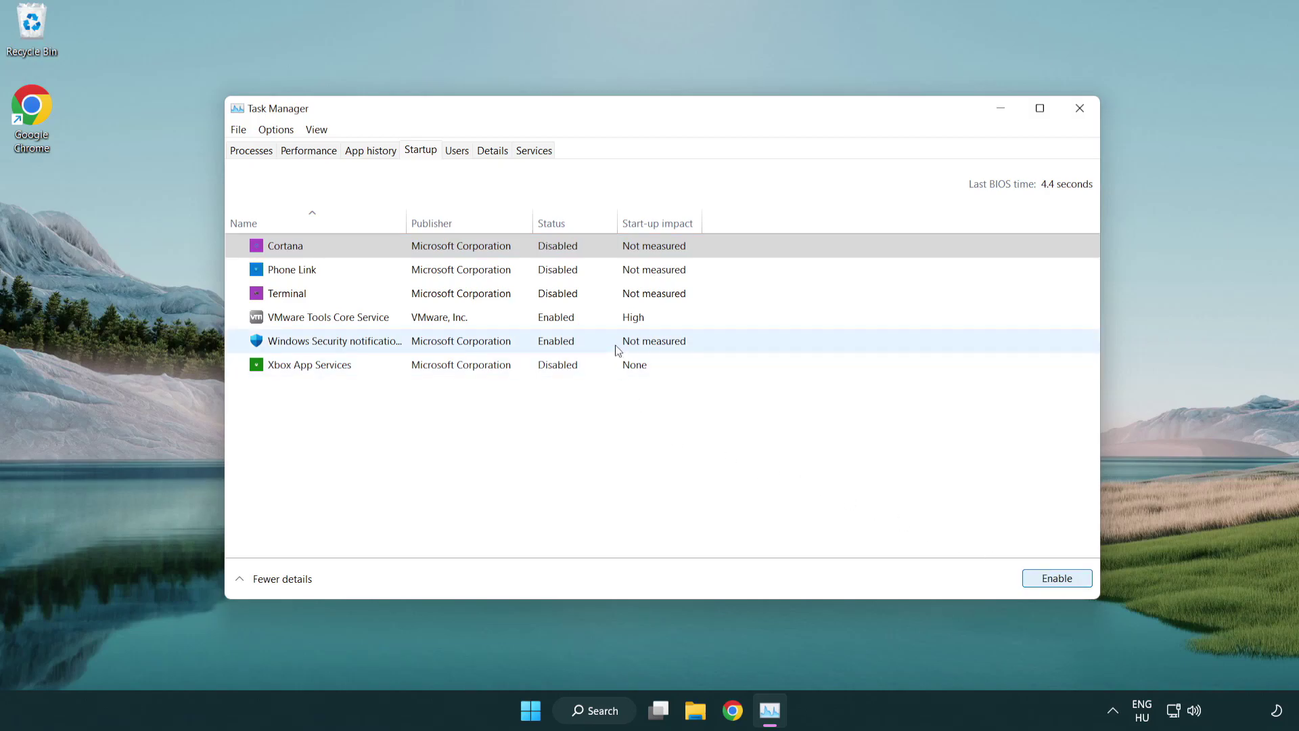
left_click(618, 349)
left_click(1026, 576)
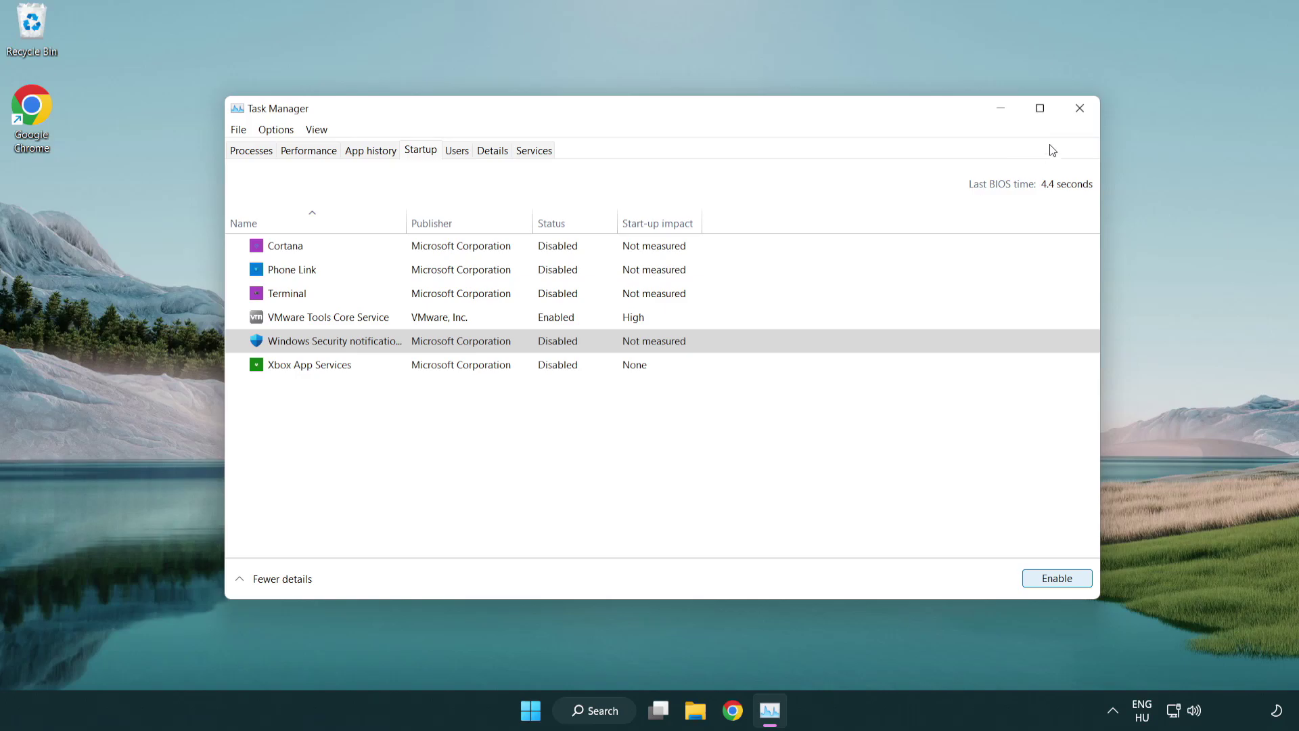
left_click(1081, 109)
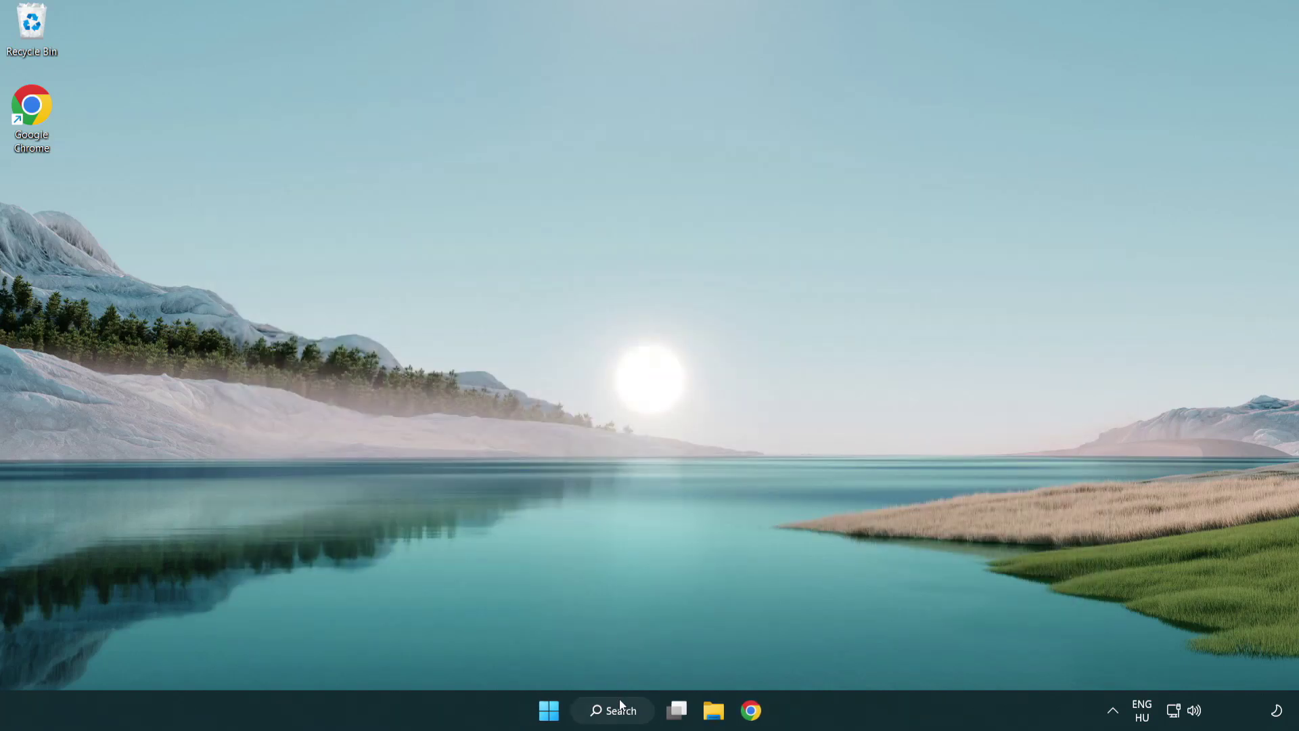
Step: Search for 'security' and launch the Windows Security app
left_click(619, 716)
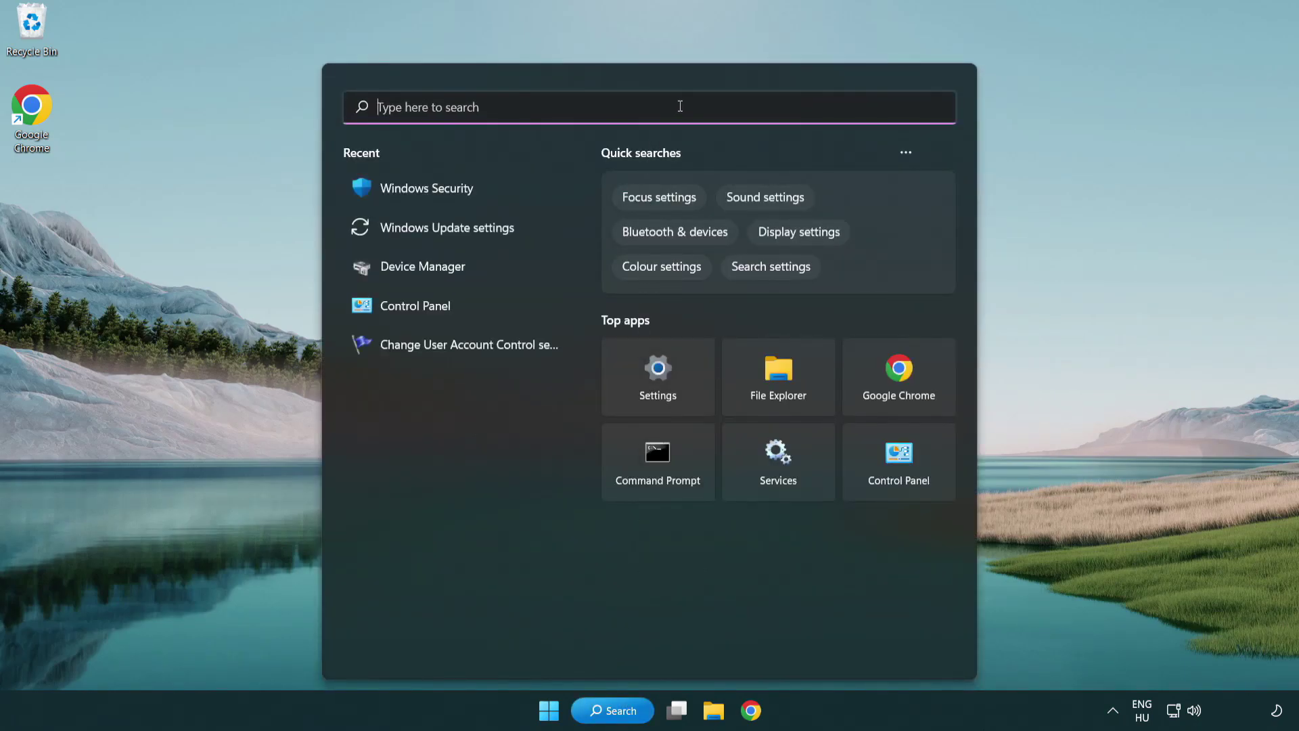
type("securi")
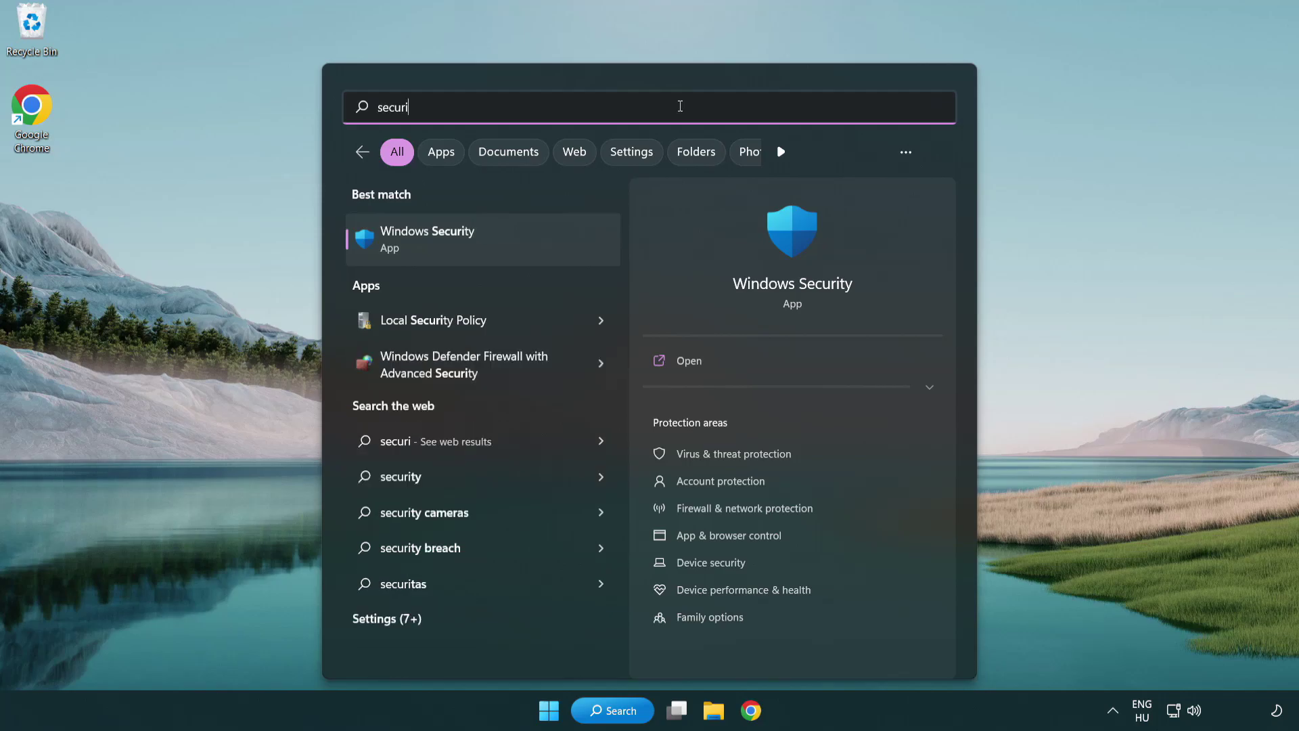
type("ty")
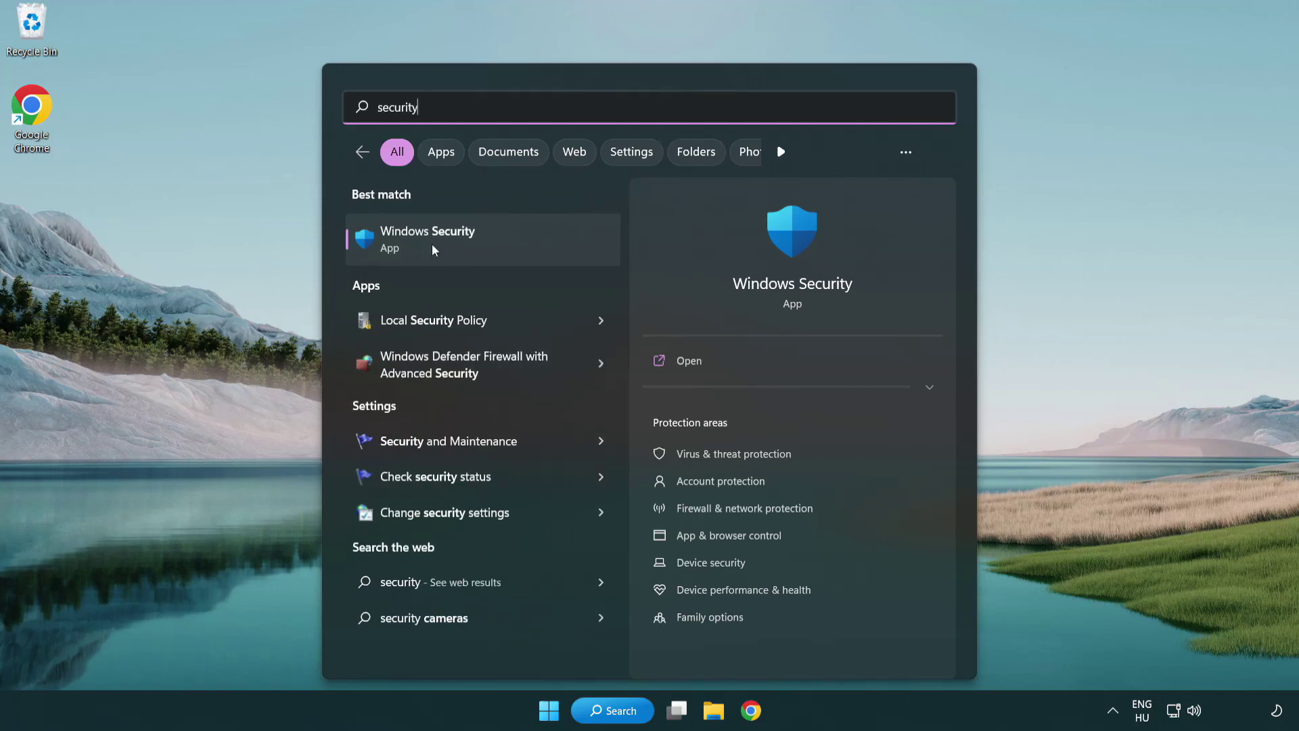
left_click(531, 245)
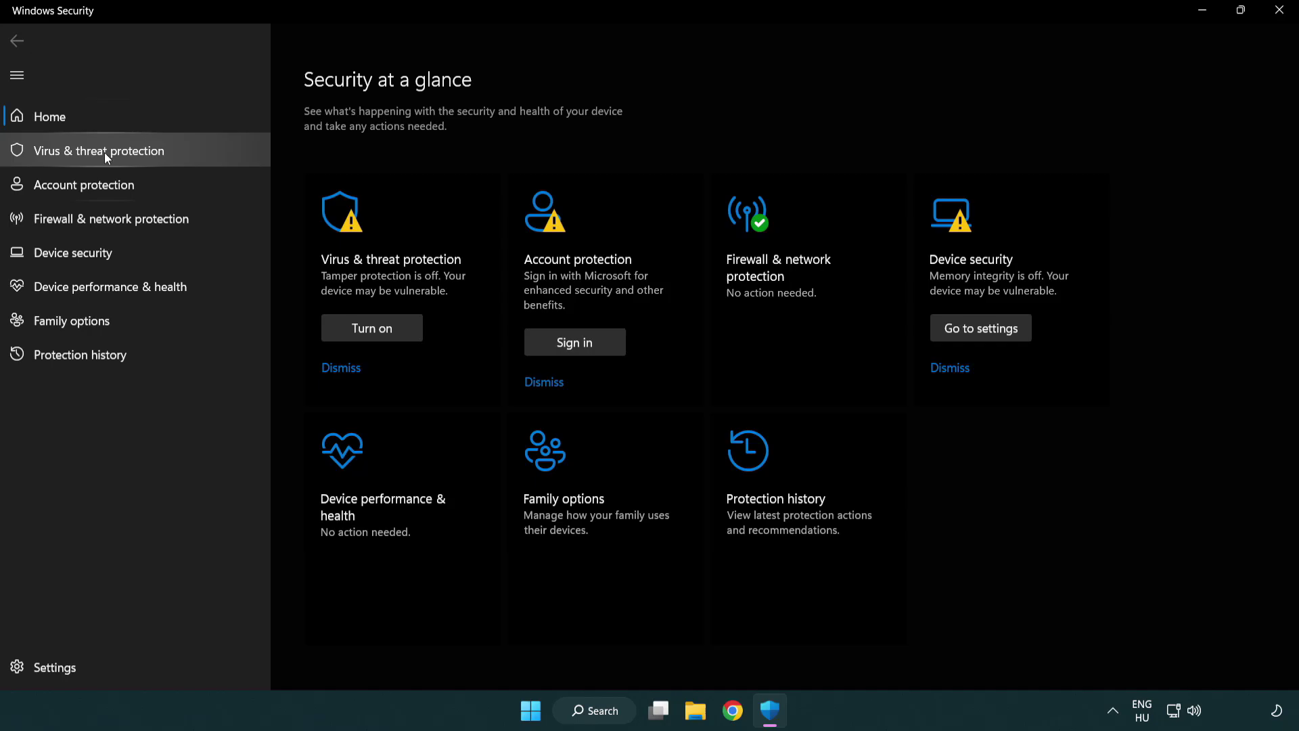
Step: Go from Virus & threat protection settings to the Defender Exclusions list showing chrome.exe
left_click(197, 155)
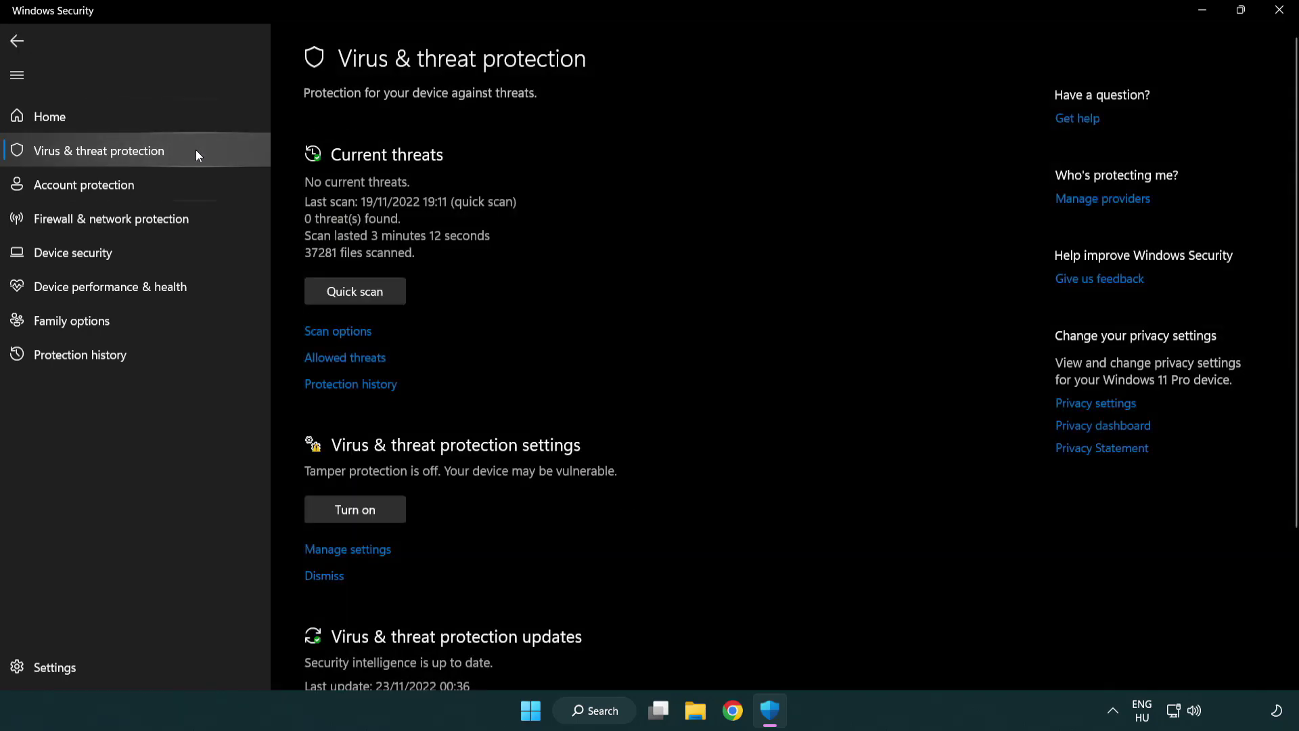
scroll(375, 277, "down", 3)
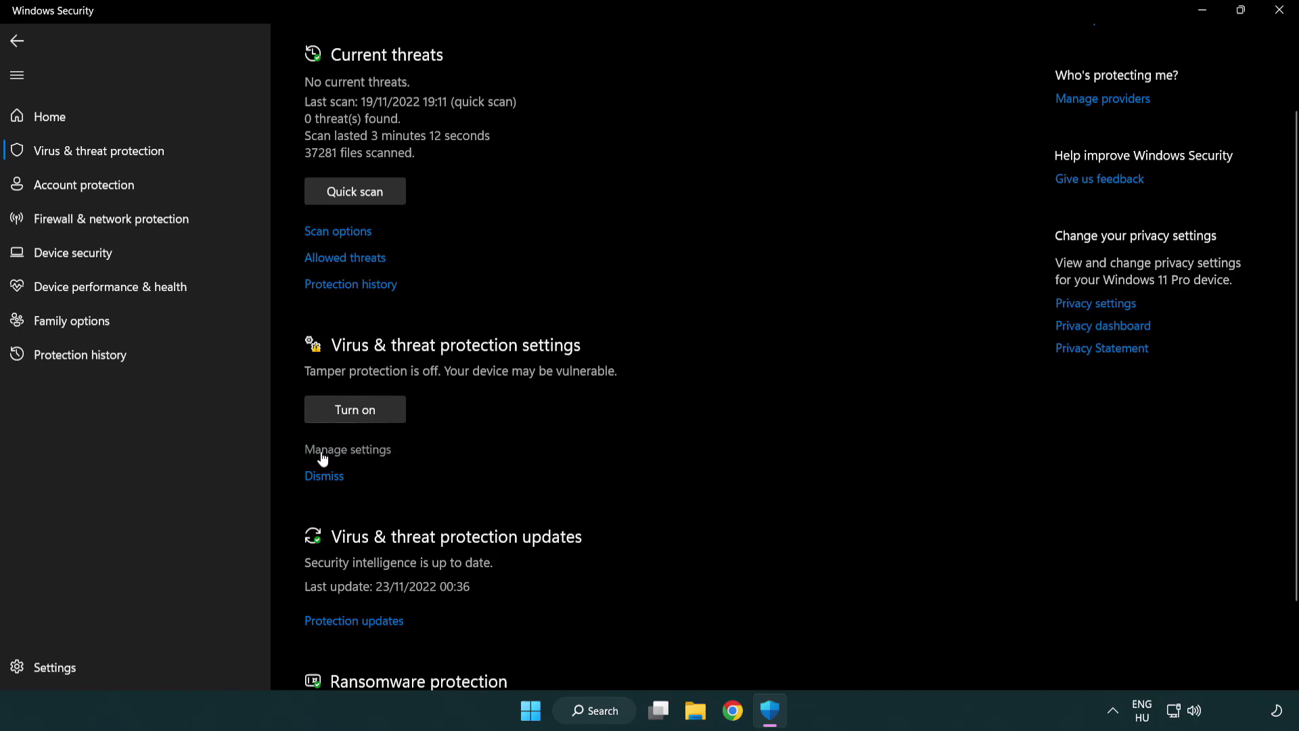
left_click(345, 451)
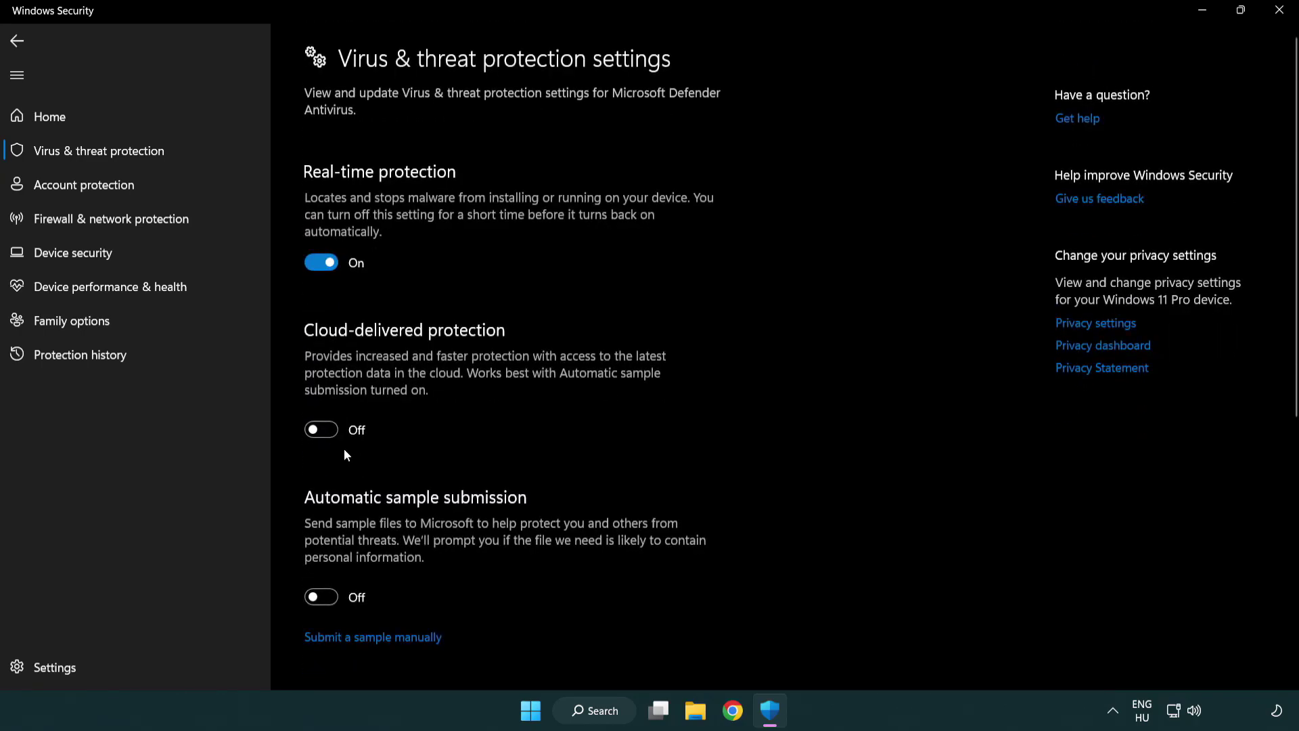
scroll(346, 450, "down", 12)
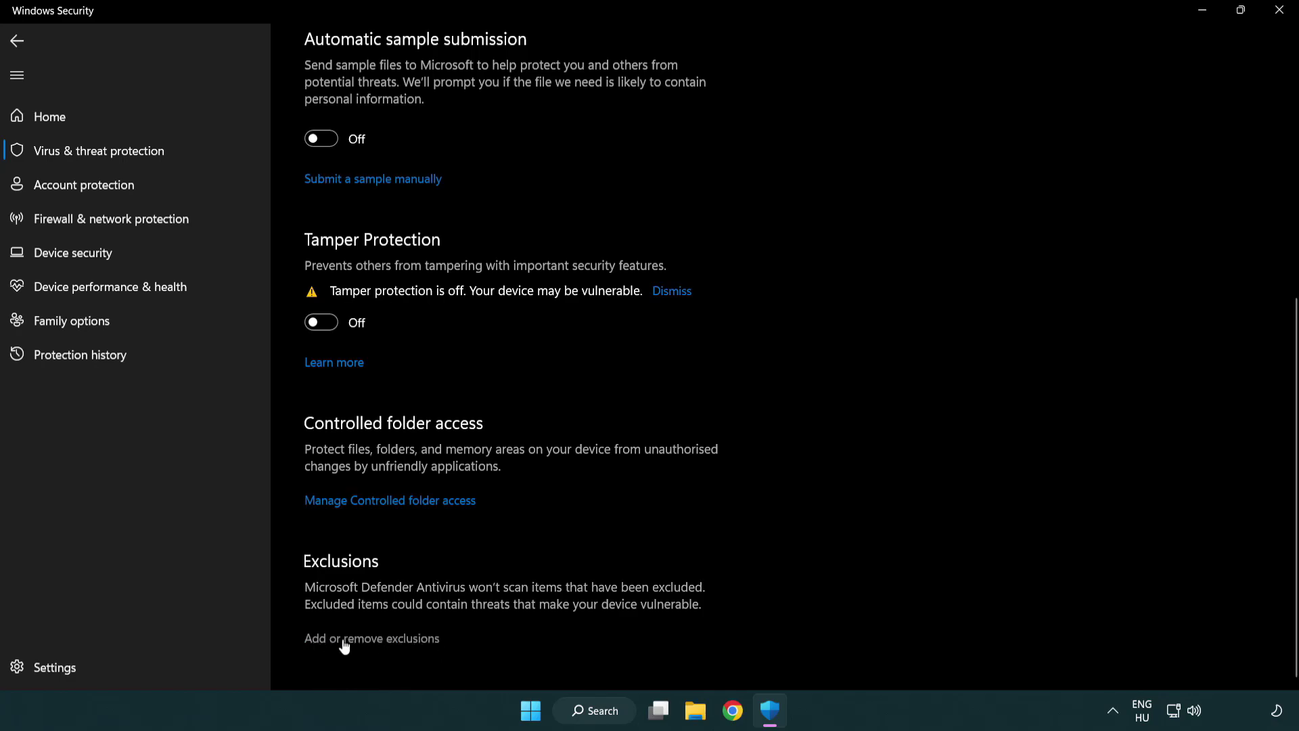
left_click(376, 640)
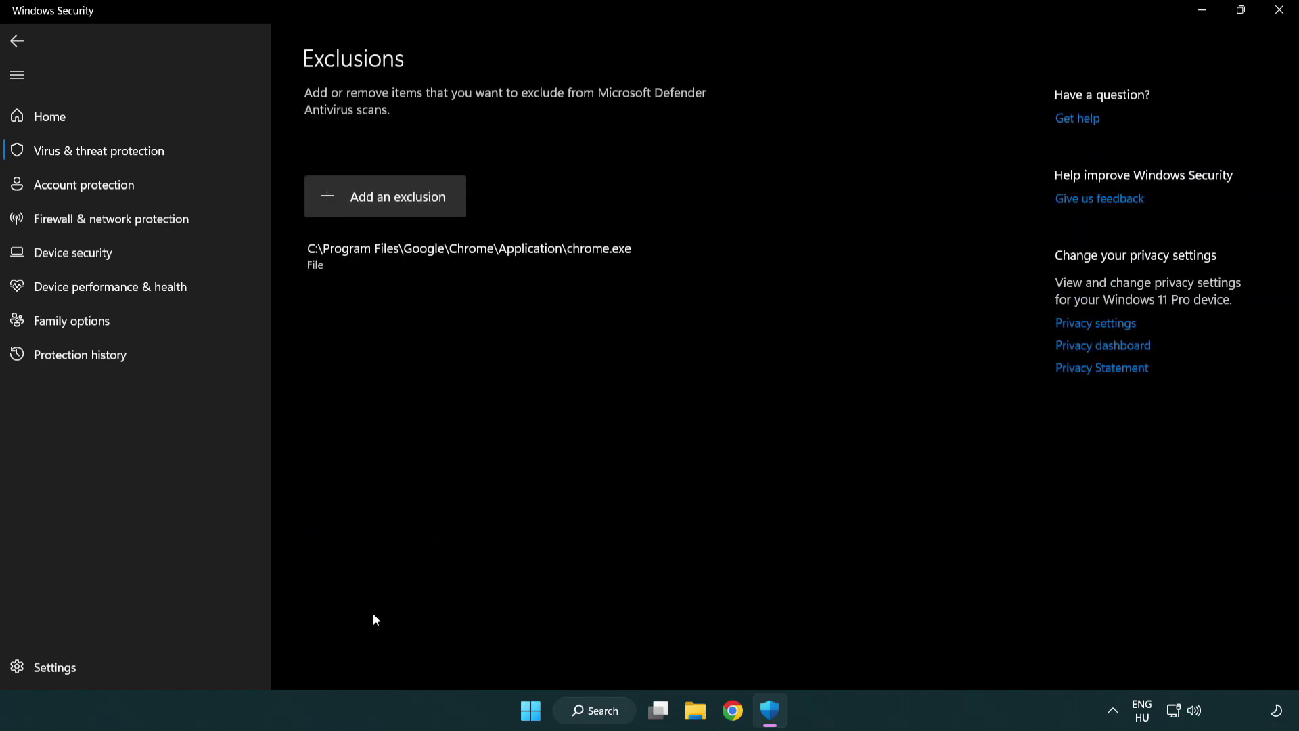
Step: Start a new file exclusion and browse to C:\Program Files (x86)\NOT WORKING APP
left_click(391, 203)
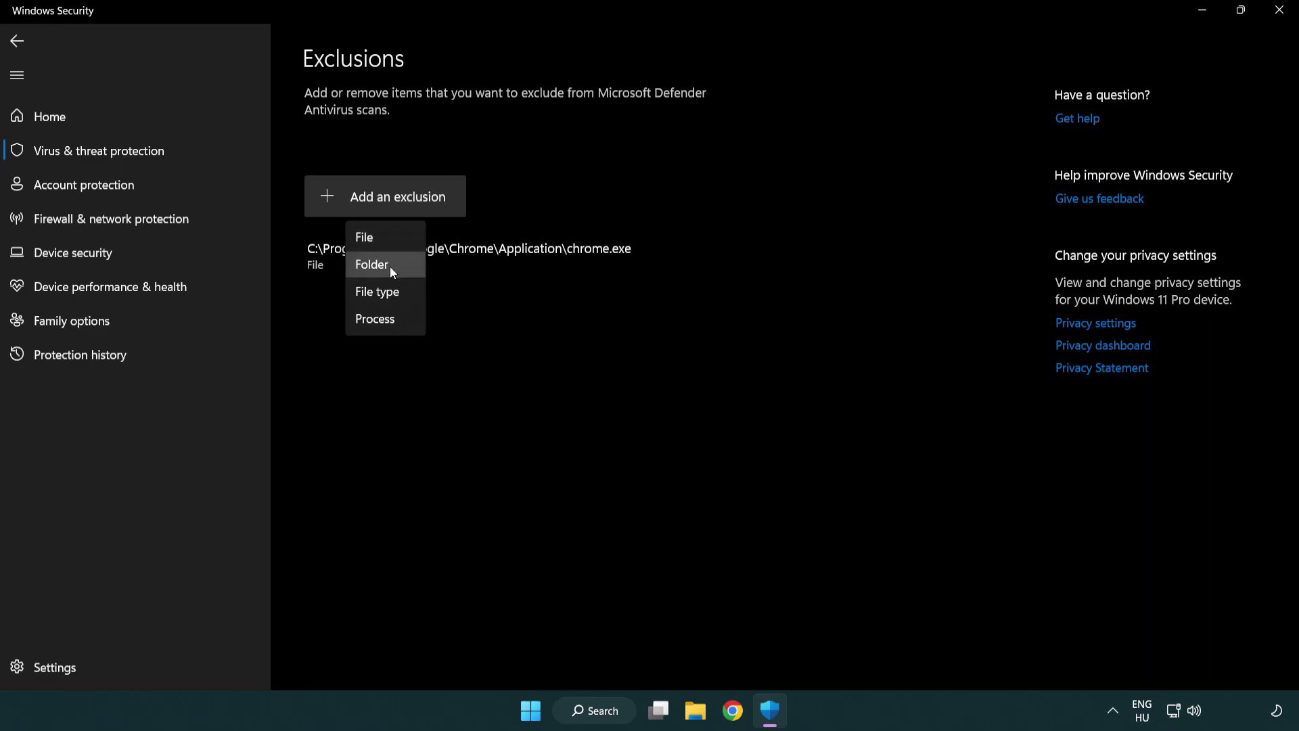
left_click(391, 238)
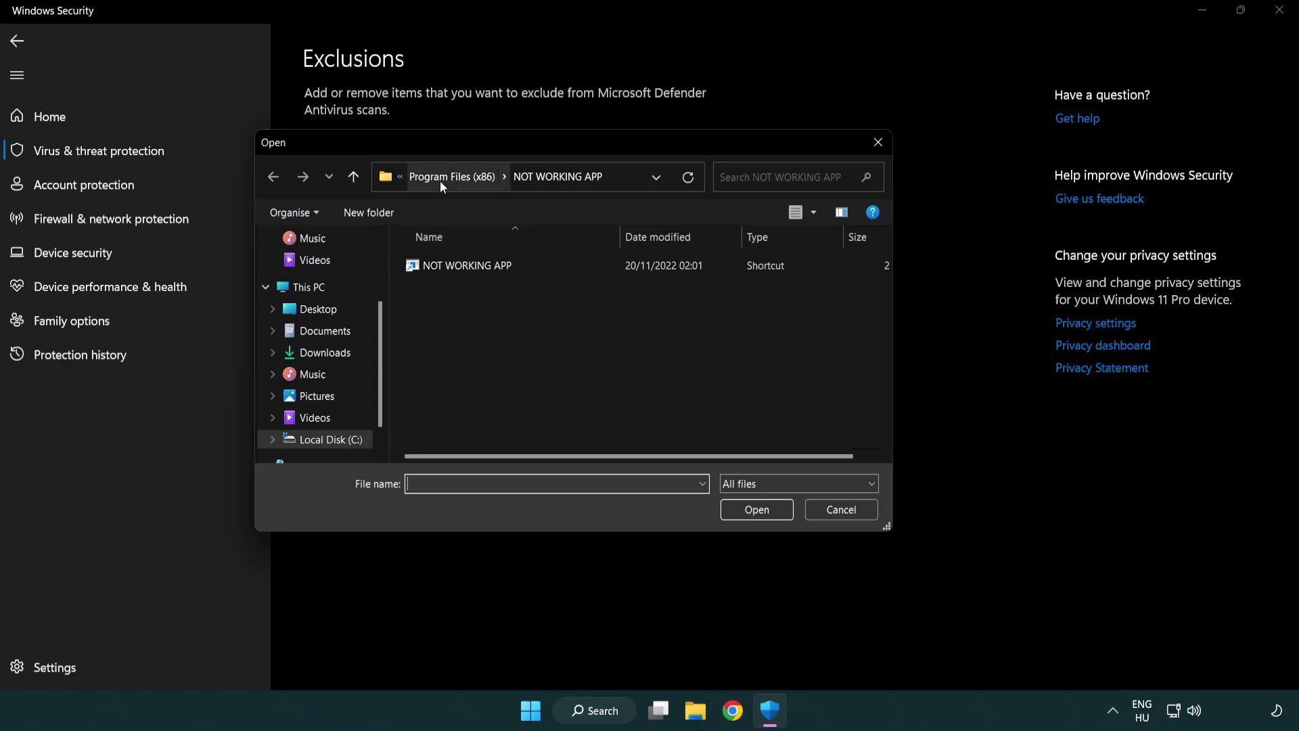
left_click(440, 181)
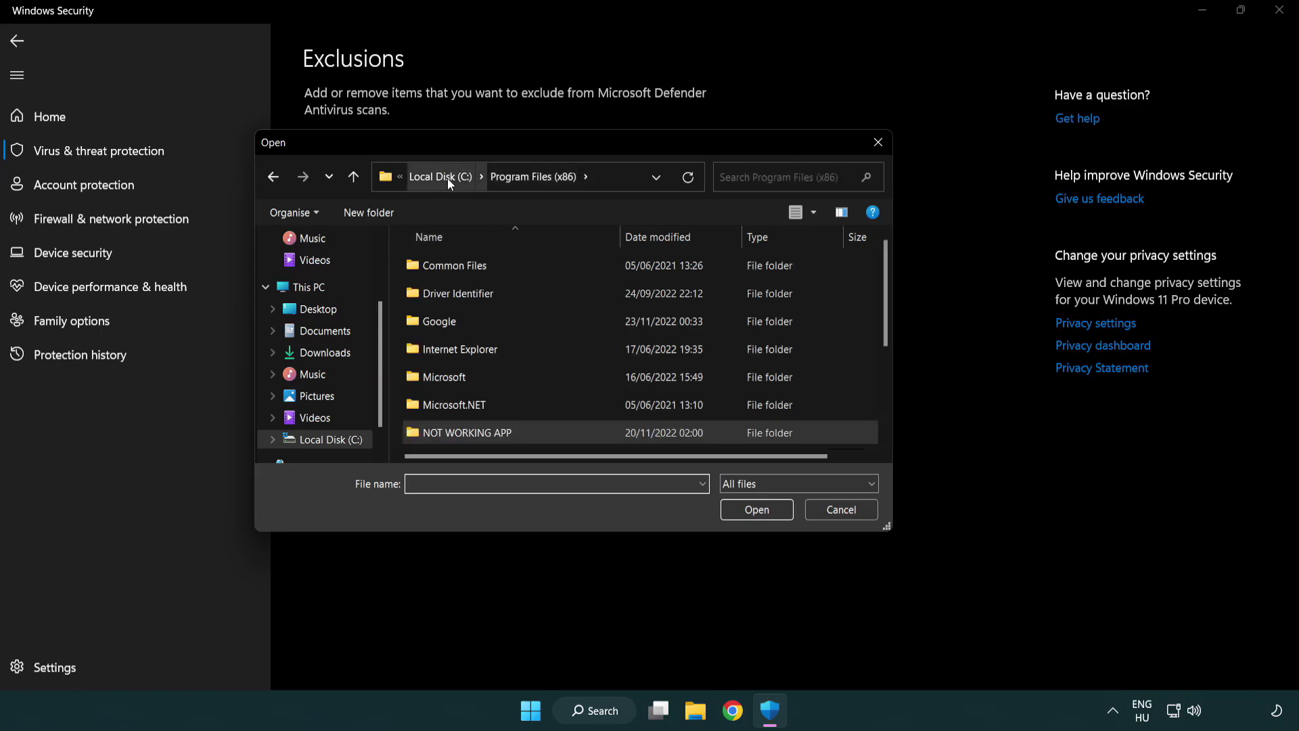
left_click(449, 178)
left_click(439, 180)
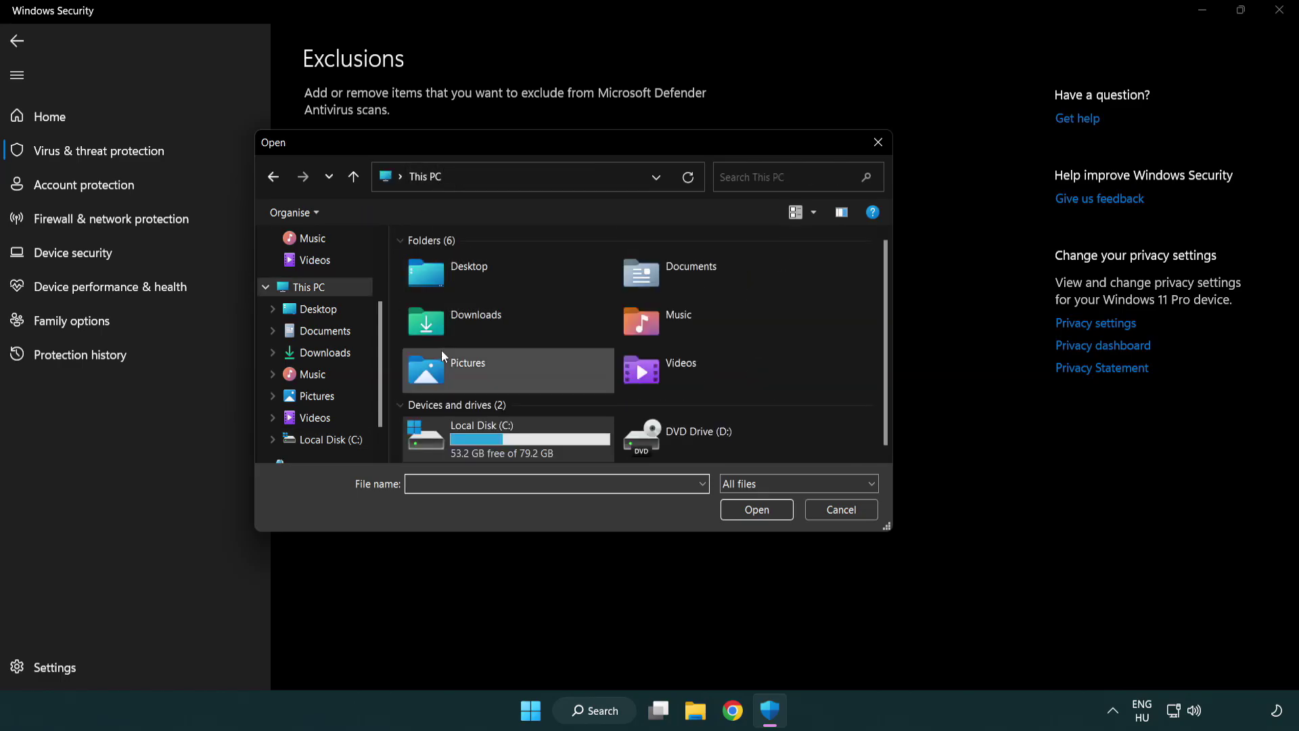
double_click(474, 450)
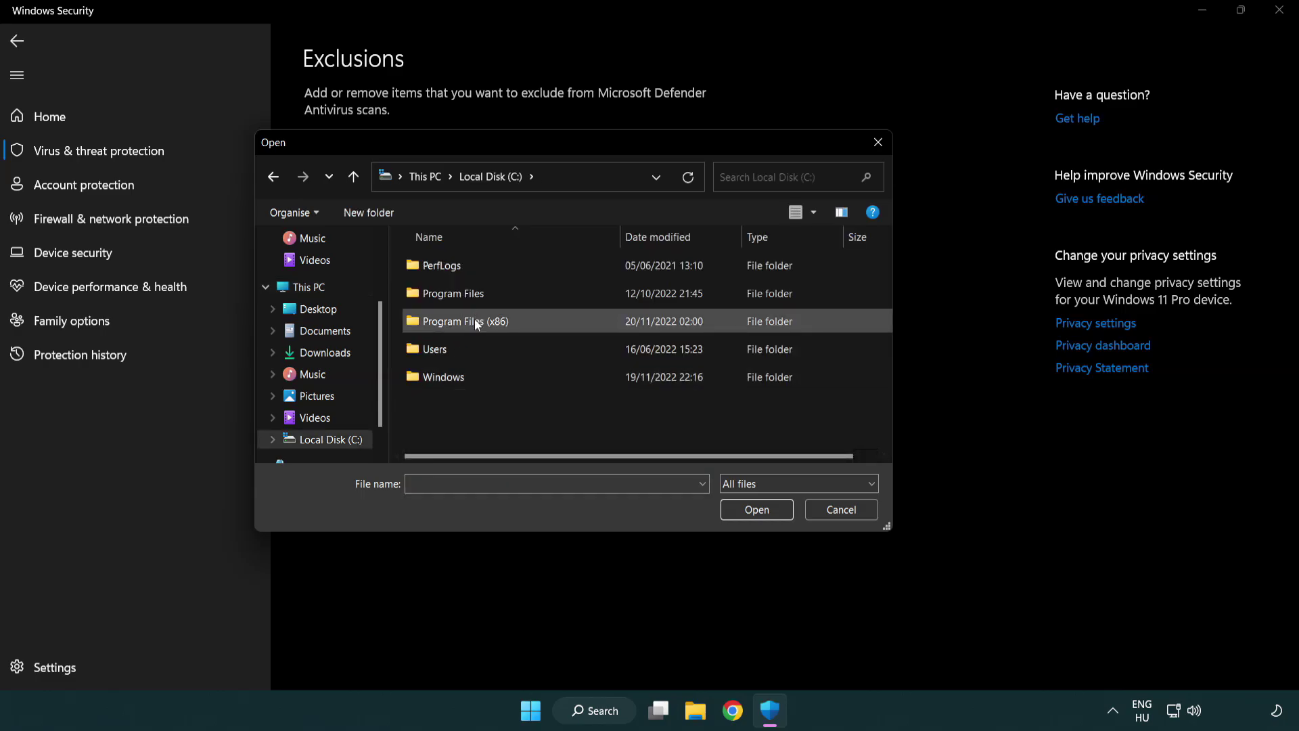
double_click(474, 319)
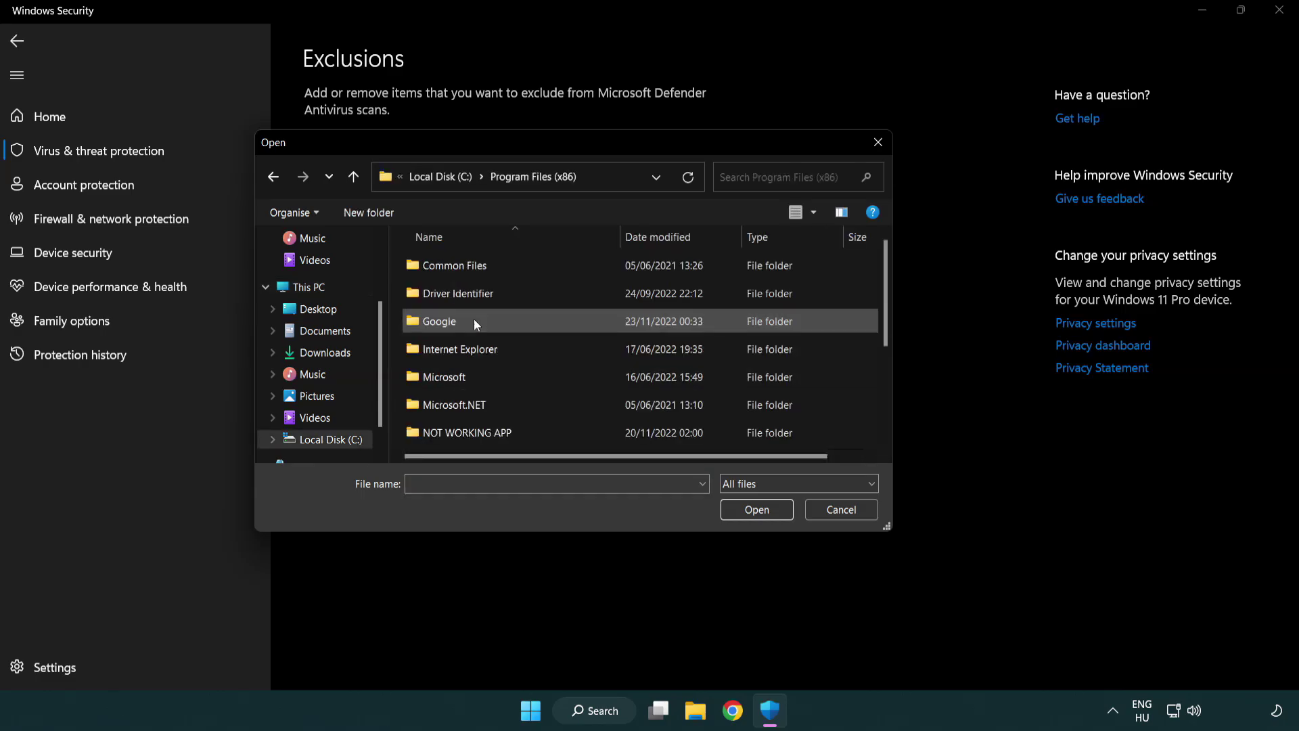
double_click(485, 435)
Step: Choose the NOT WORKING APP shortcut as the excluded file, then close Windows Security
left_click(459, 266)
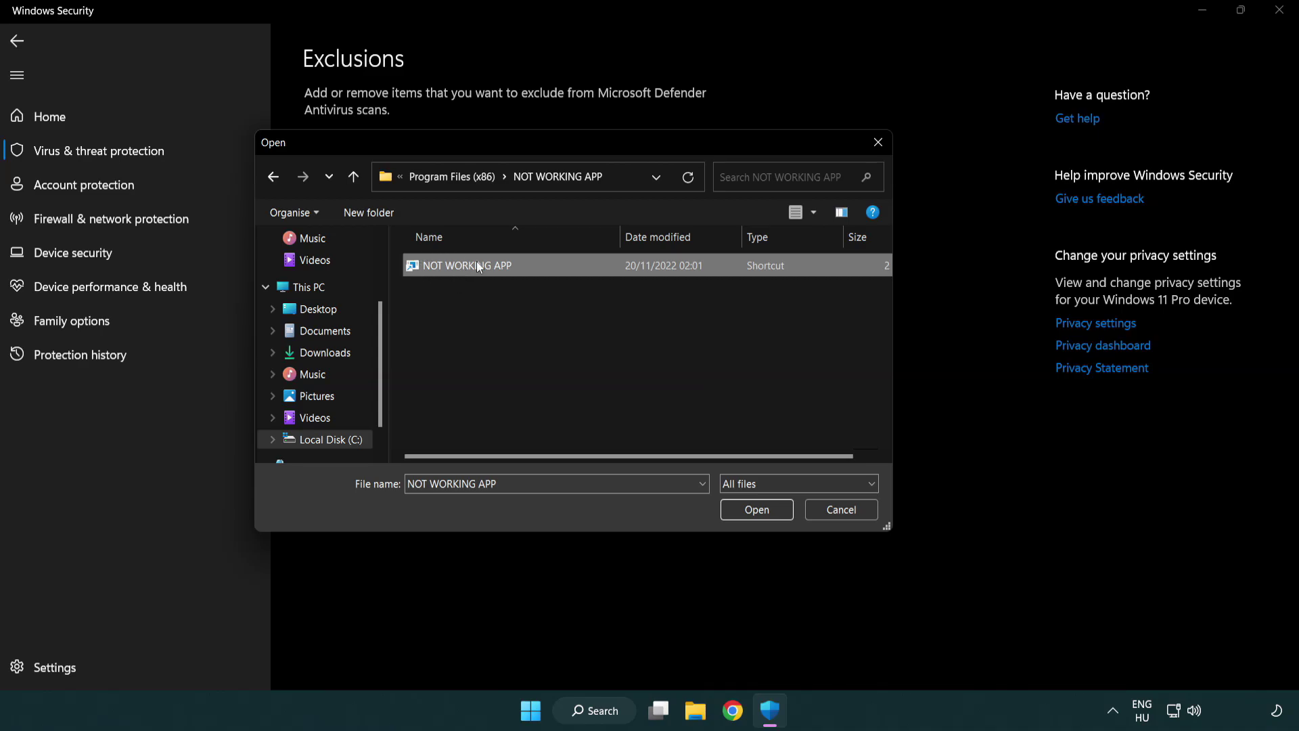
left_click(755, 515)
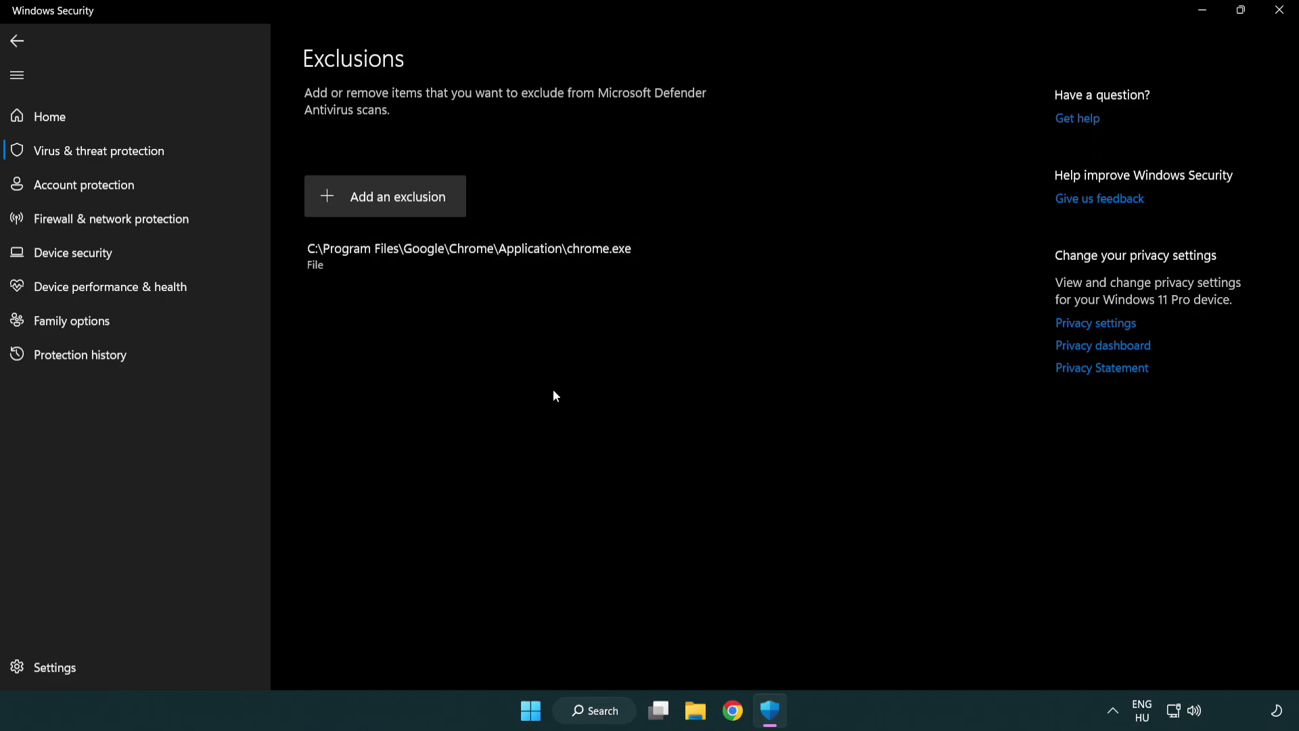
left_click(1279, 11)
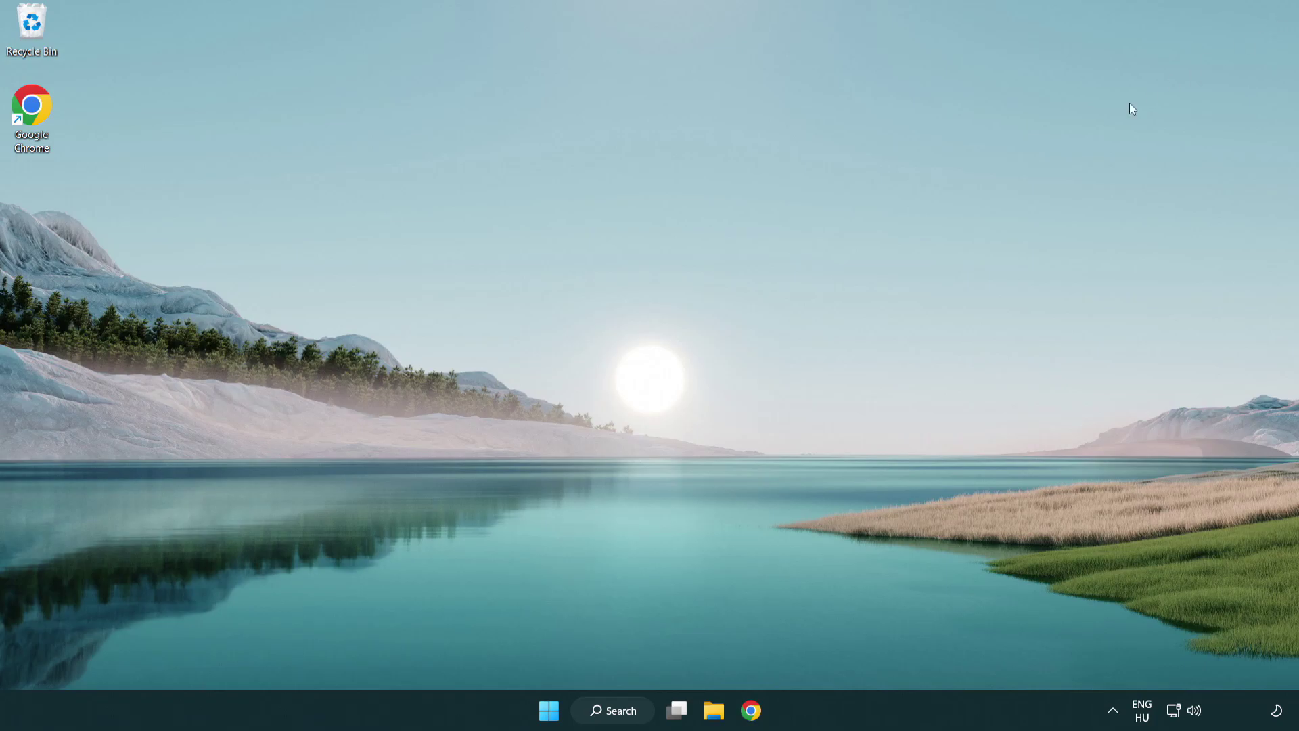
Step: Bring up the Start menu's power options: Sleep, Shut down and Restart
left_click(549, 710)
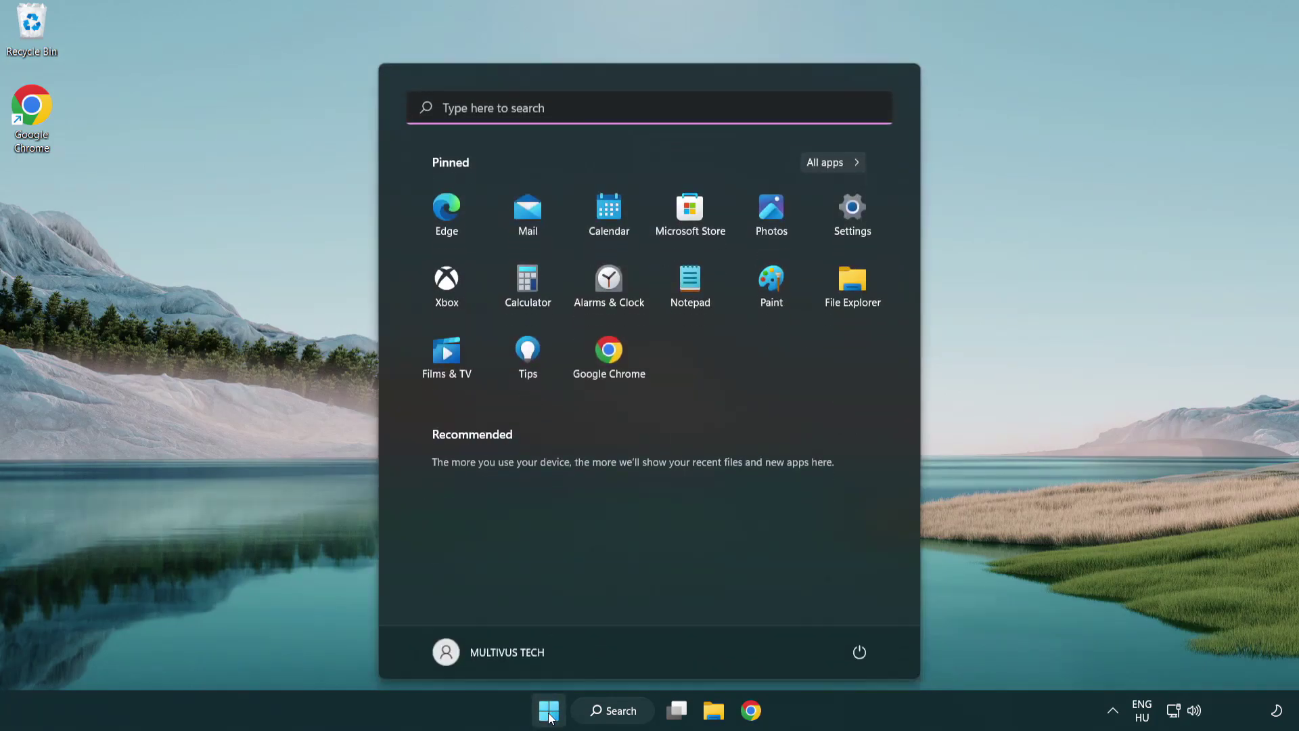
left_click(867, 648)
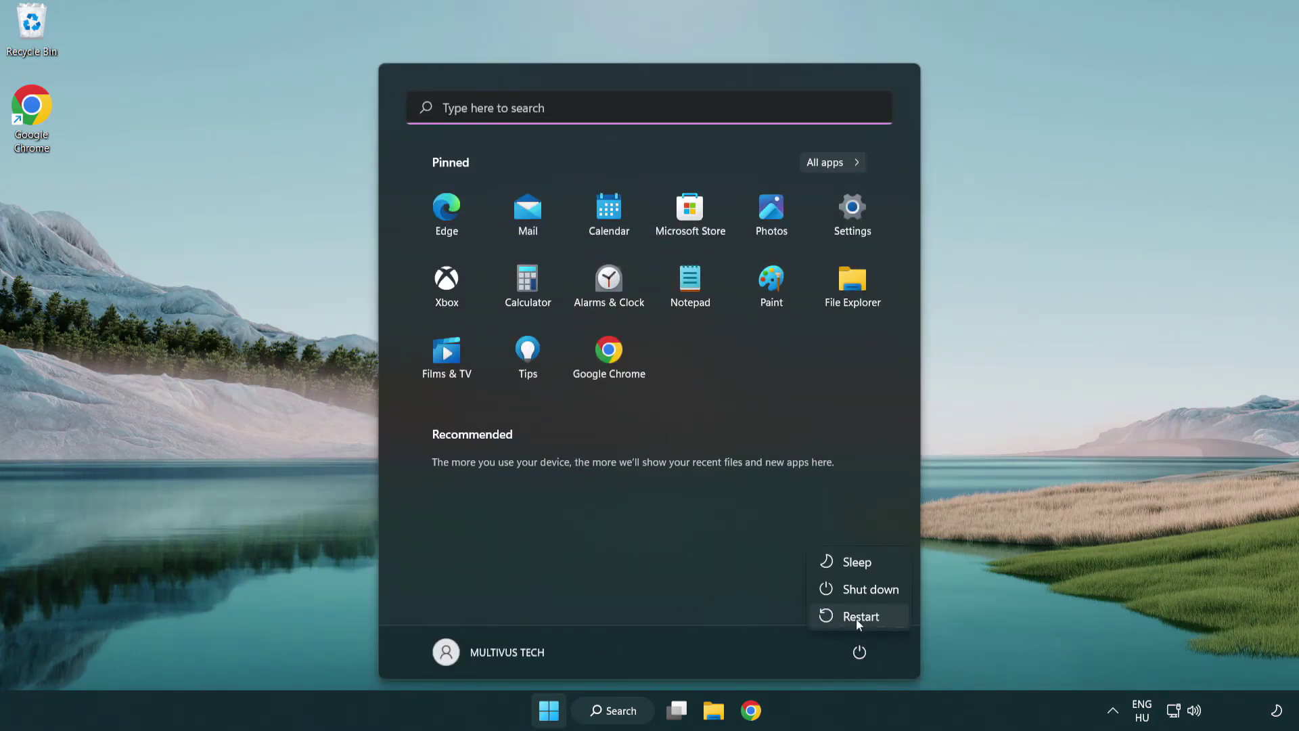